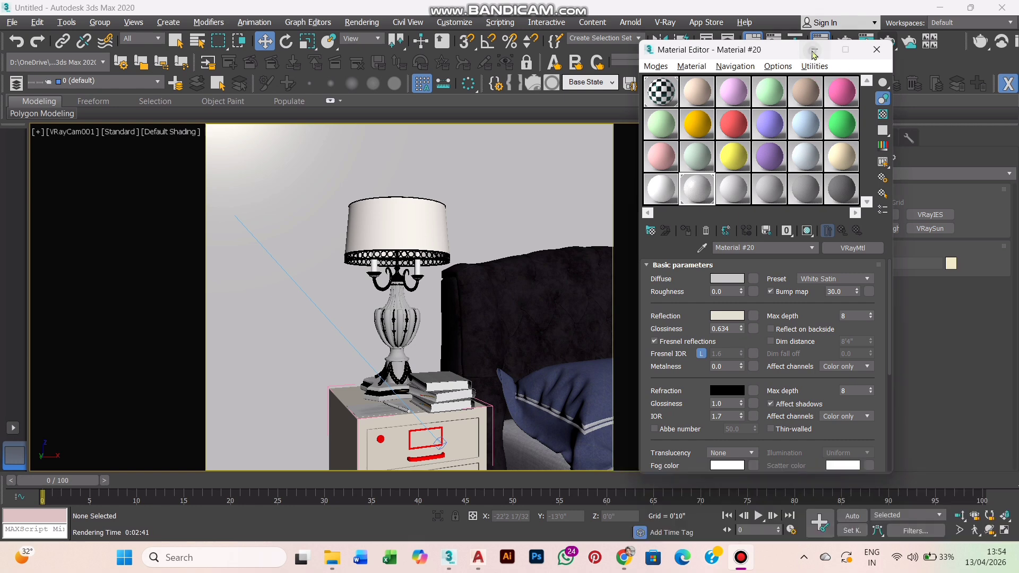
Minimize the Material Editor and, in Perspective view, create a sphere VRayLight about 3 inches in radius at the lampshade's centre knob
click(814, 51)
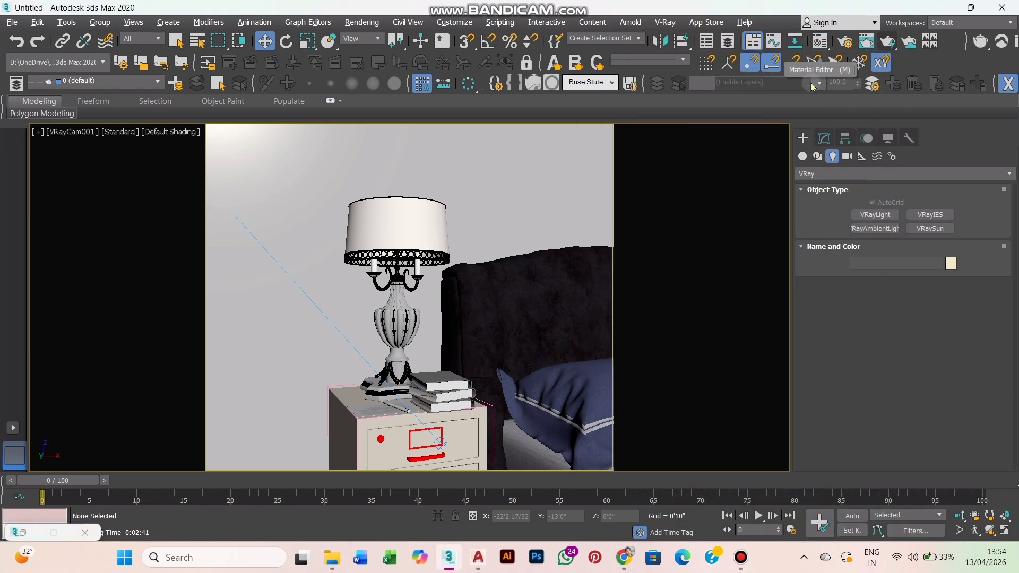
click(872, 215)
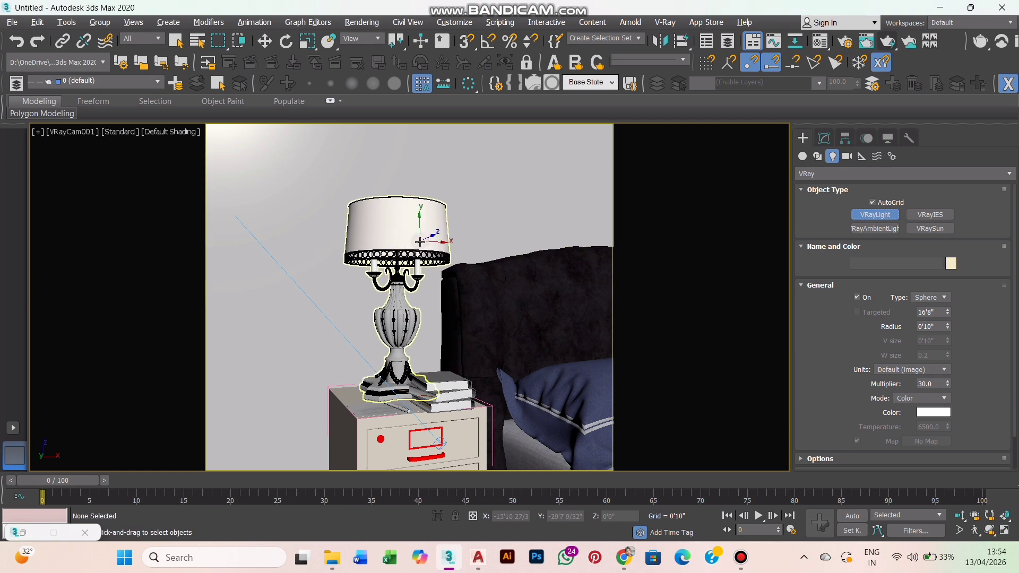
click(81, 132)
click(108, 172)
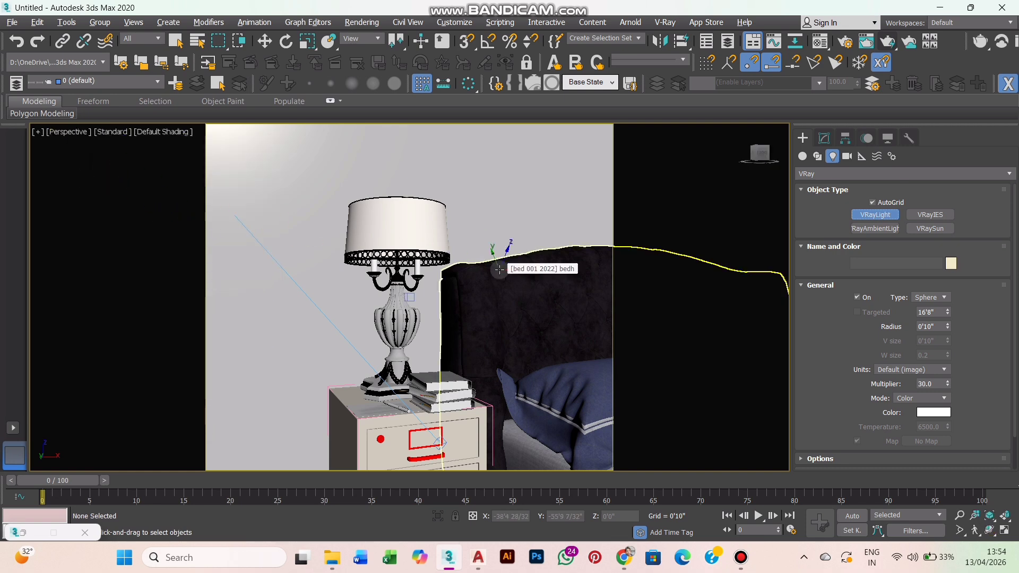
click(497, 313)
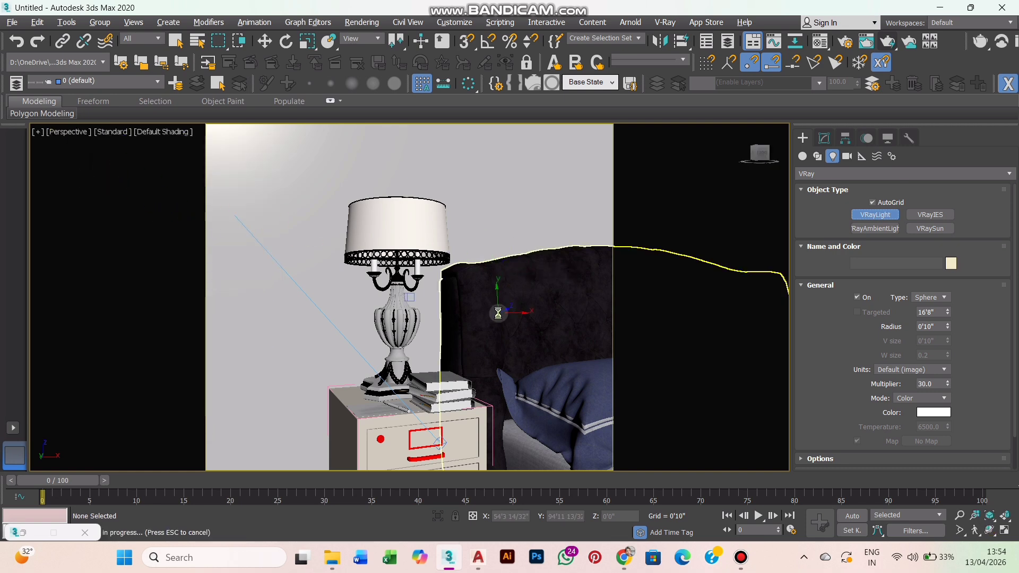
scroll(499, 317, up, 3)
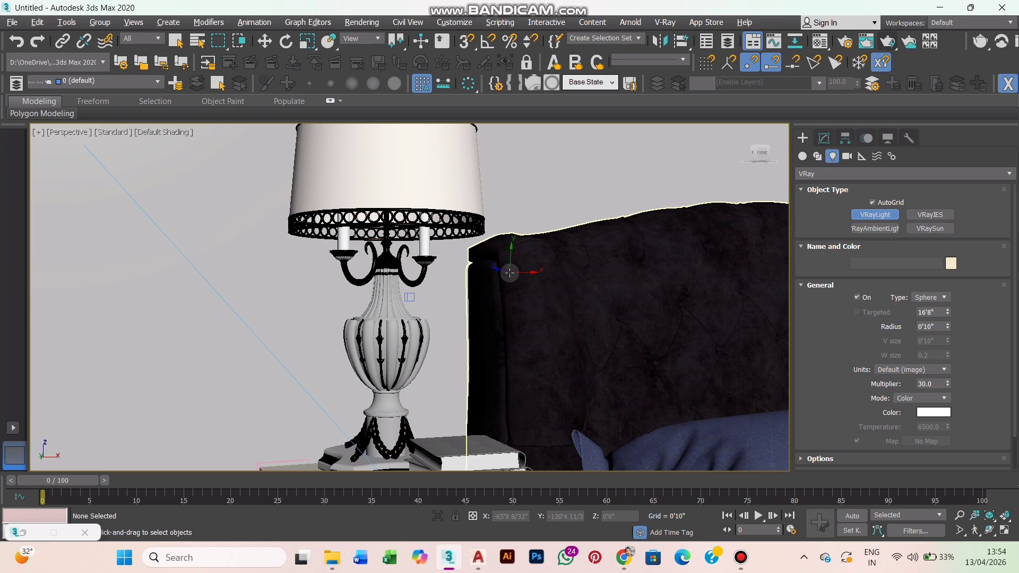
alt+middle_drag(508, 280, 490, 378)
scroll(474, 269, up, 6)
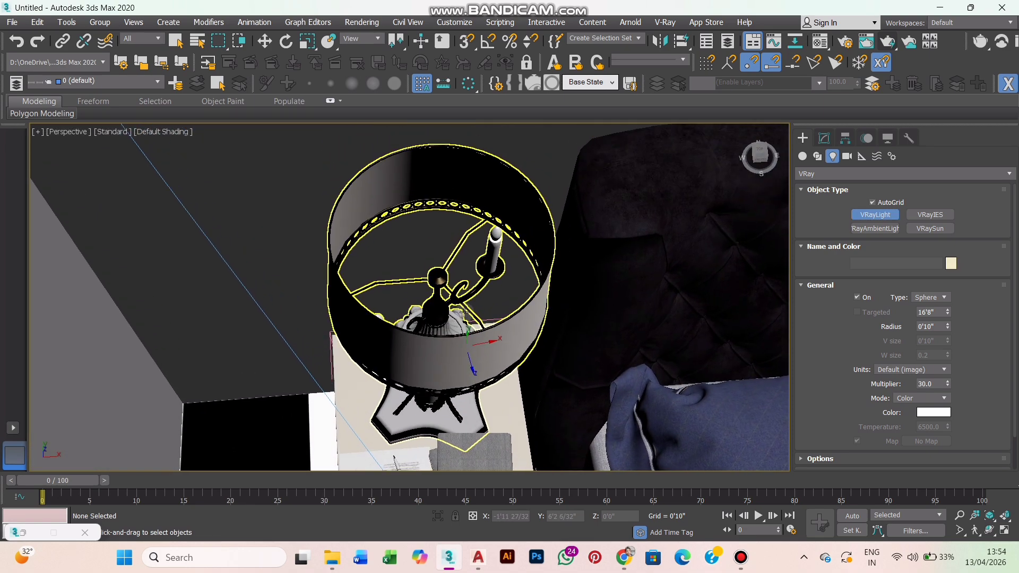
scroll(453, 273, down, 5)
scroll(443, 273, down, 3)
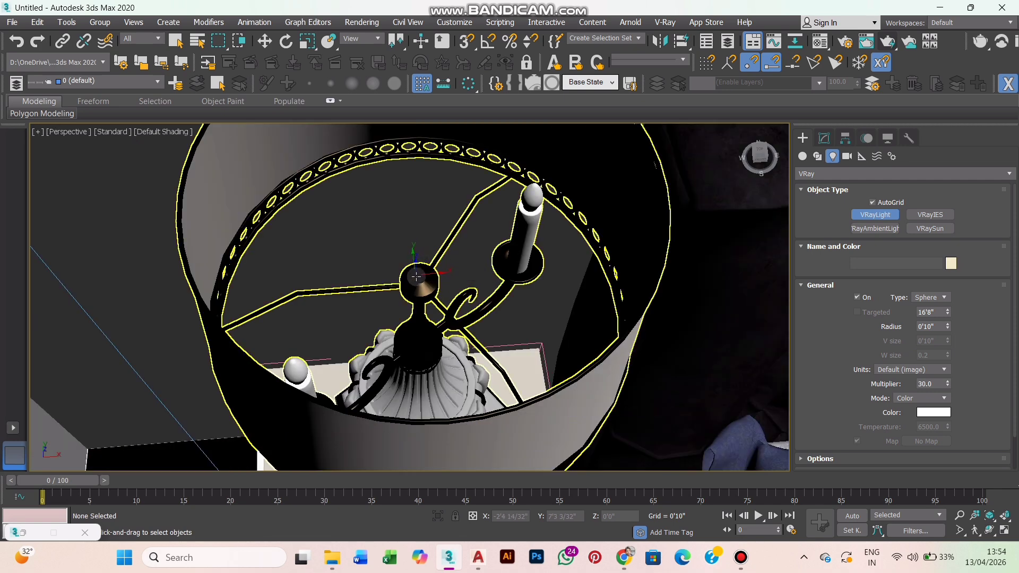
drag(419, 277, 508, 244)
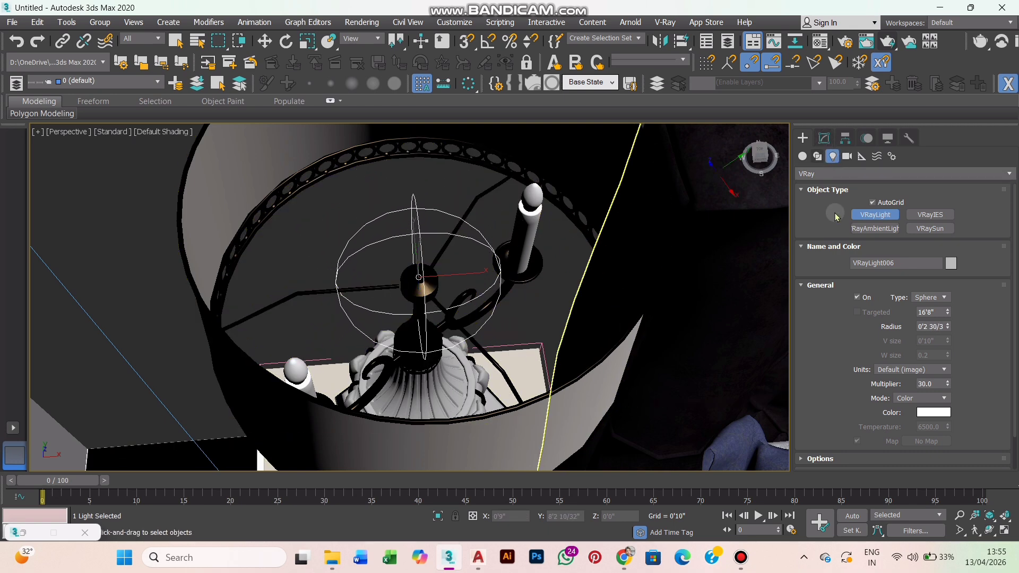
Set the sphere light's multiplier to 1500 and its mode to Temperature with a value of 3000
scroll(969, 338, down, 2)
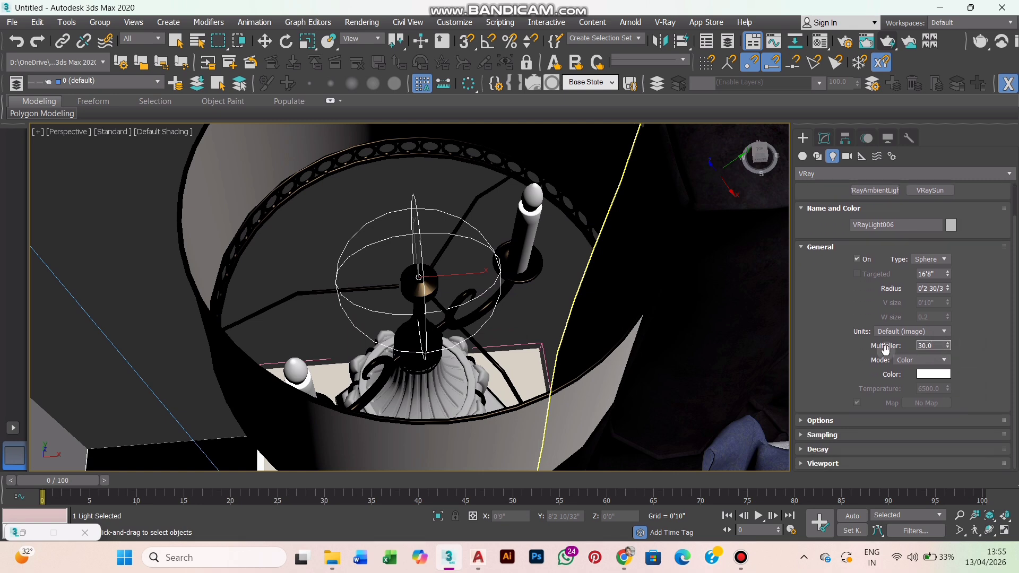
drag(929, 348, 912, 347)
click(922, 360)
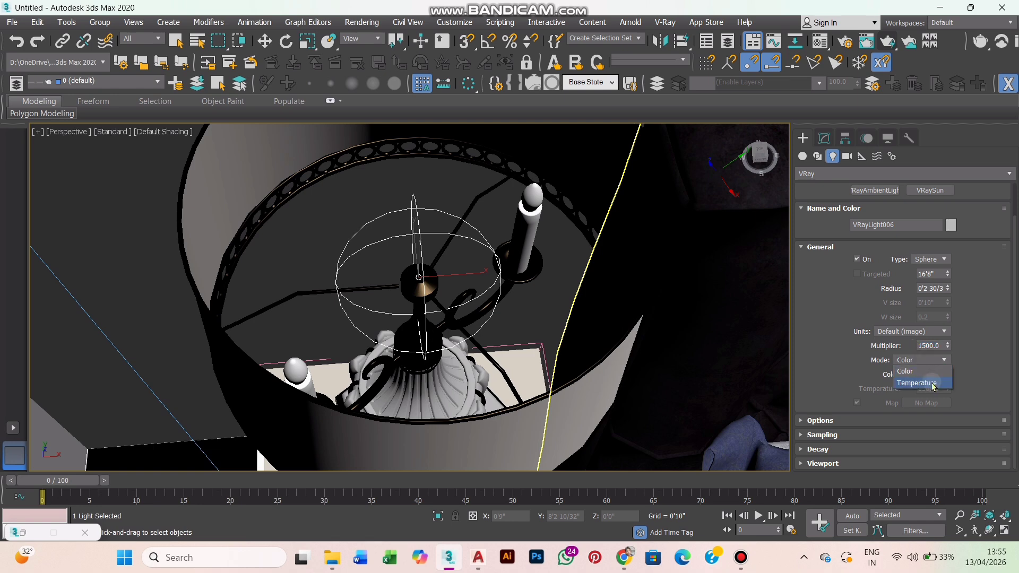
click(933, 383)
click(931, 388)
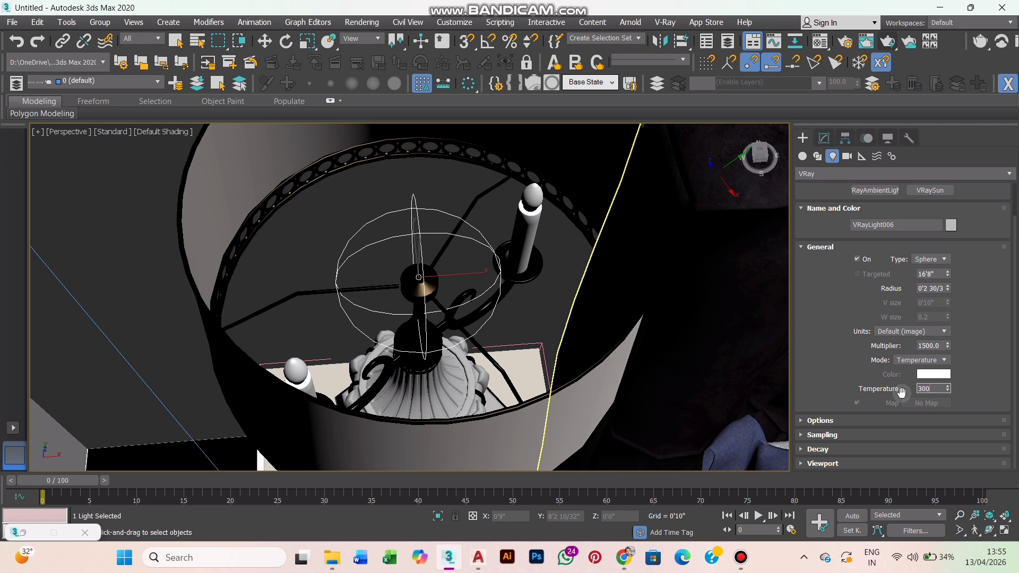
text(3000)
key(Return)
click(850, 387)
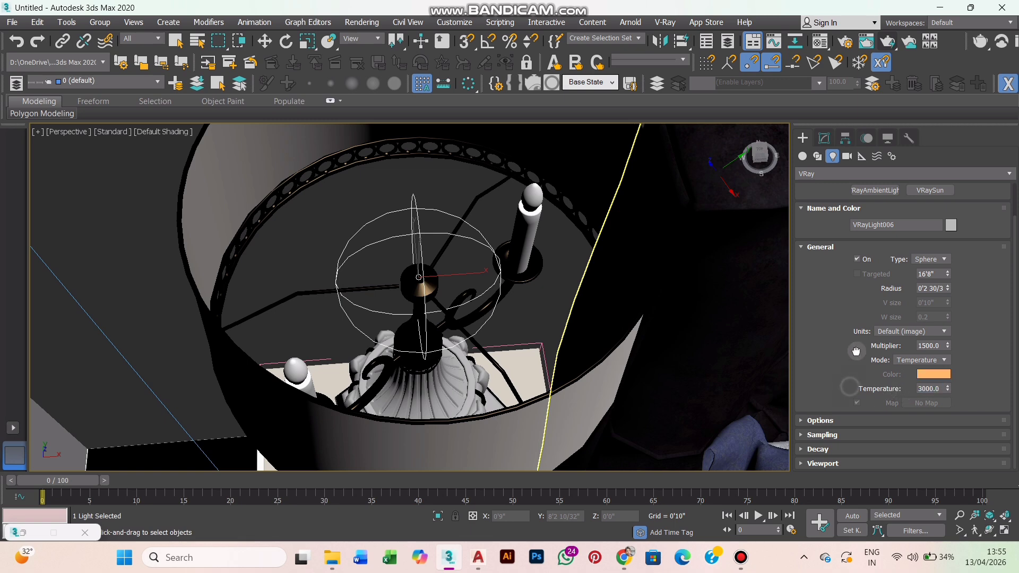
Make the sphere light invisible and turn off its effect on reflections
click(856, 422)
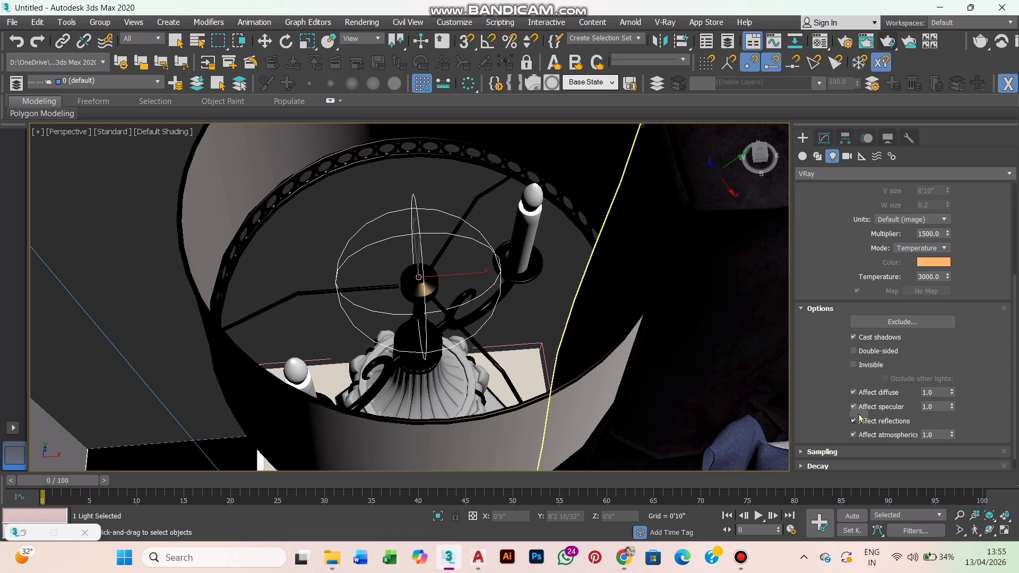
click(870, 366)
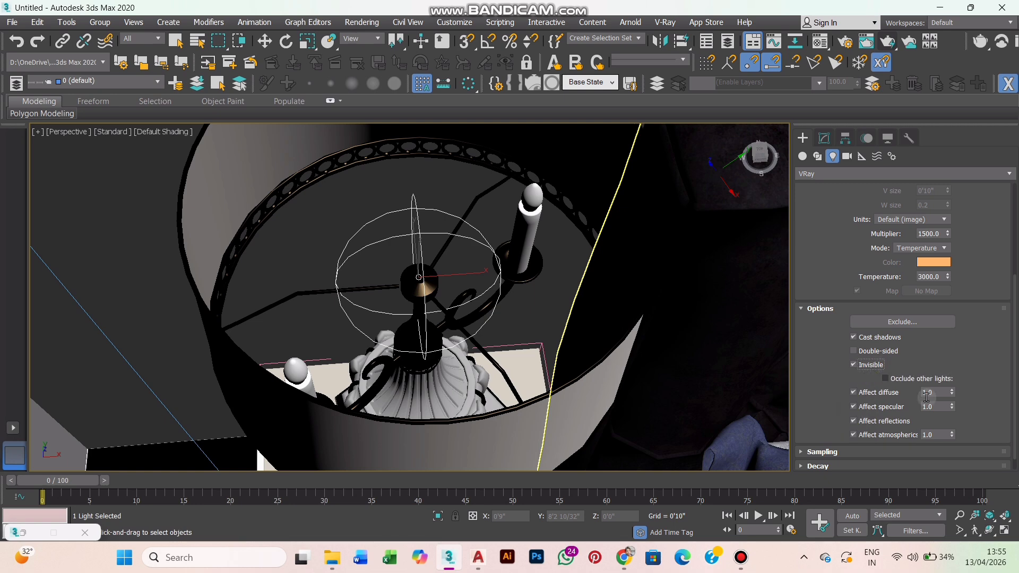
click(904, 422)
scroll(858, 338, up, 5)
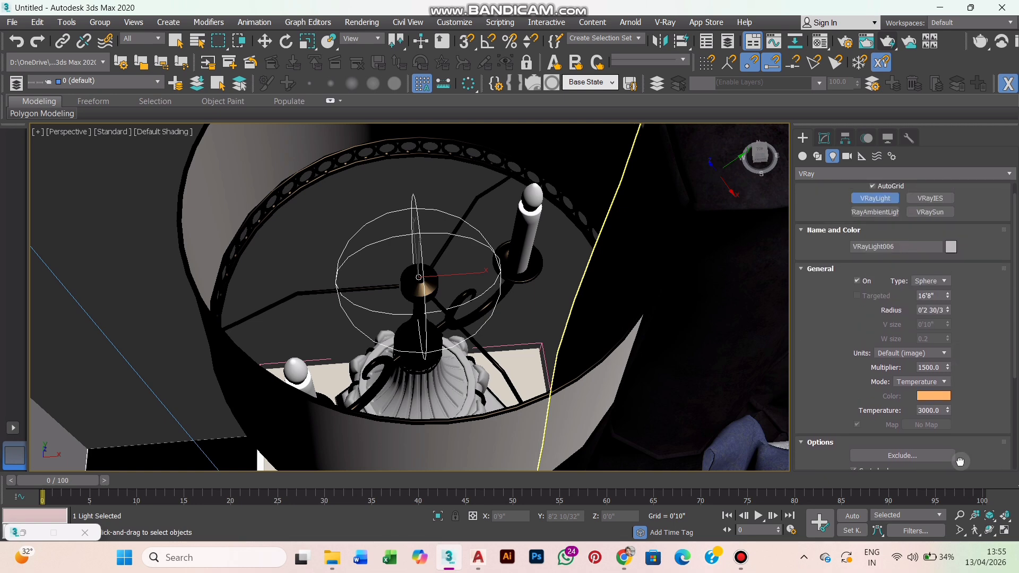
scroll(845, 372, up, 1)
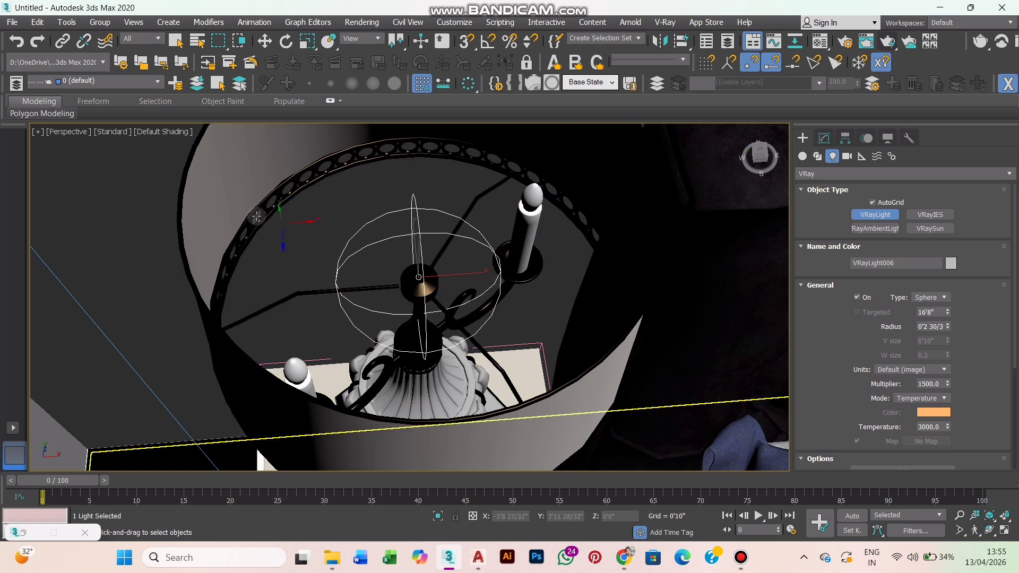
Return to the VRayCam001 view with safe frames shown and render it to check the lamp's glow
click(68, 131)
mouse_move(121, 148)
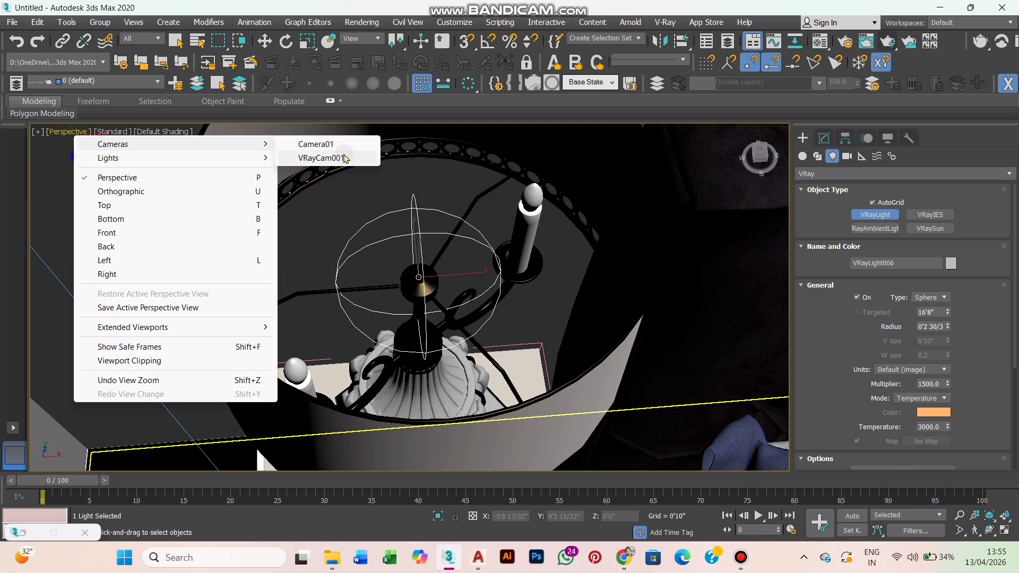
click(344, 156)
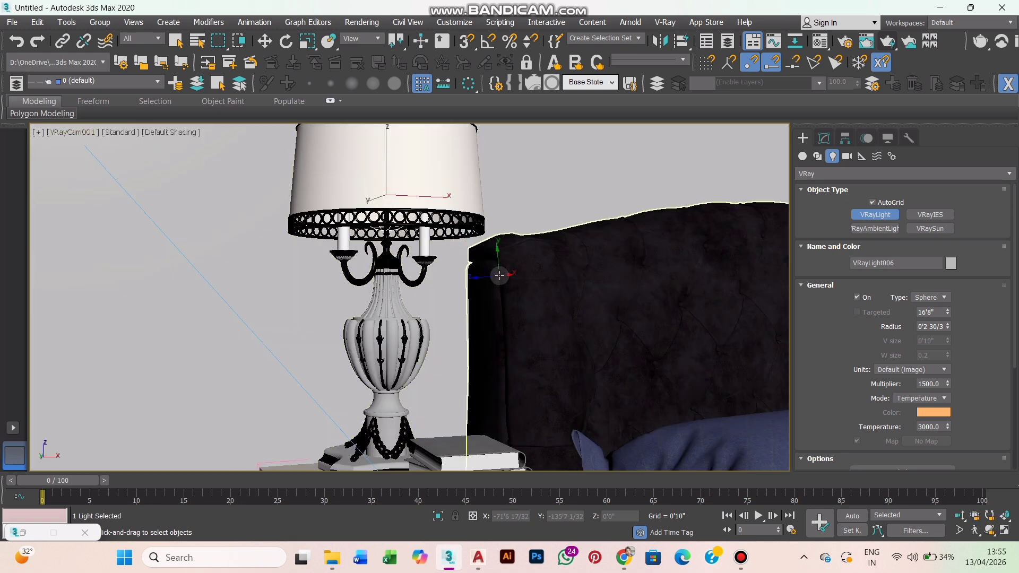
key(shift+f)
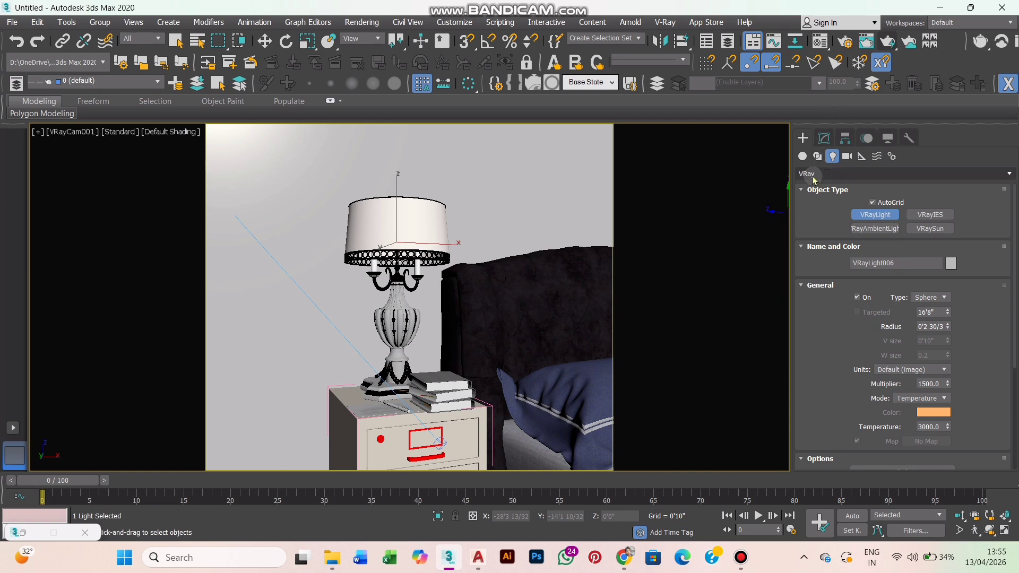
click(890, 45)
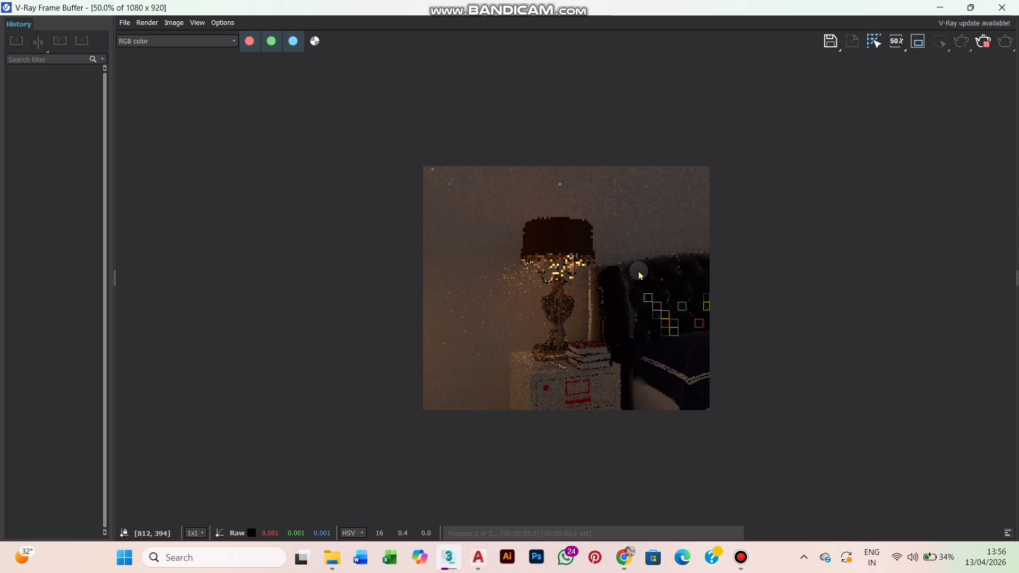
scroll(559, 287, up, 1)
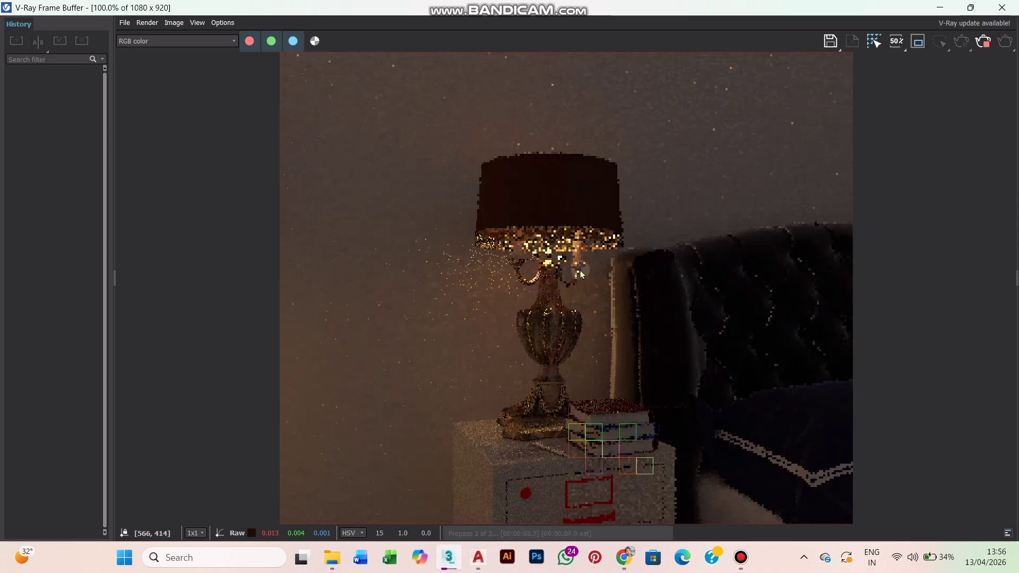
click(741, 557)
click(940, 499)
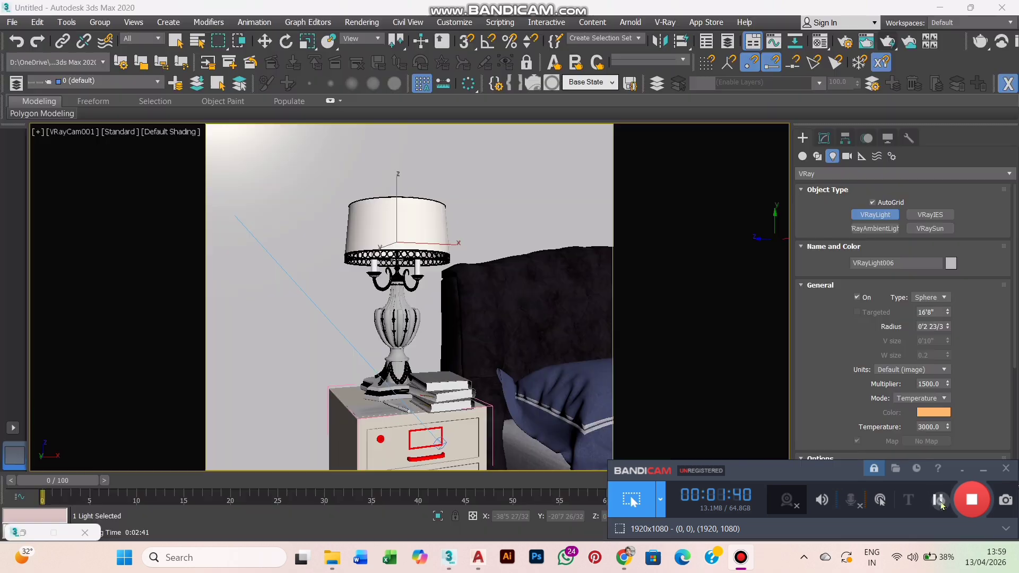
Set the sphere light's multiplier to 2500 and render the camera view again, examining the light around the lamp
double_click(932, 384)
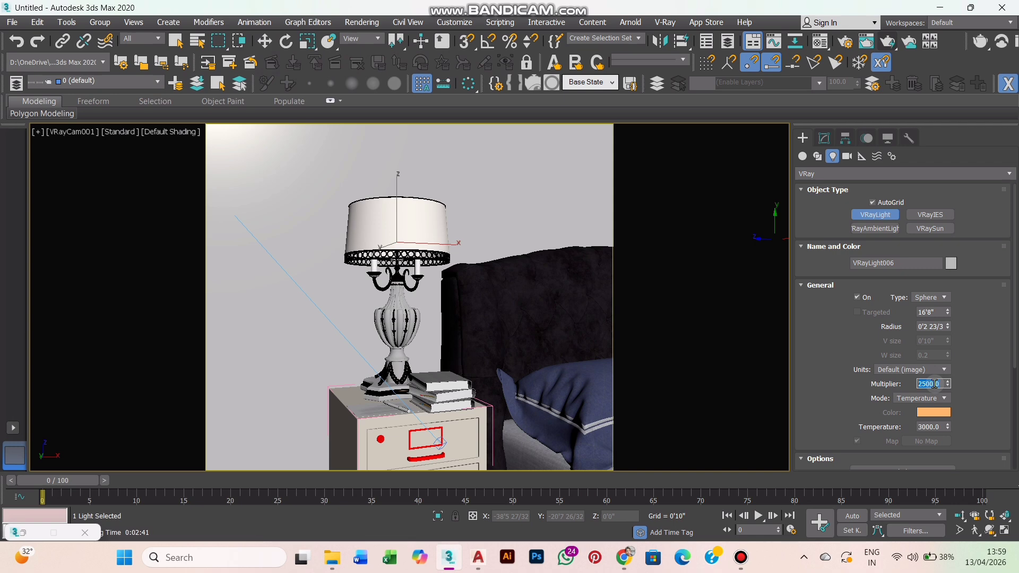
click(886, 43)
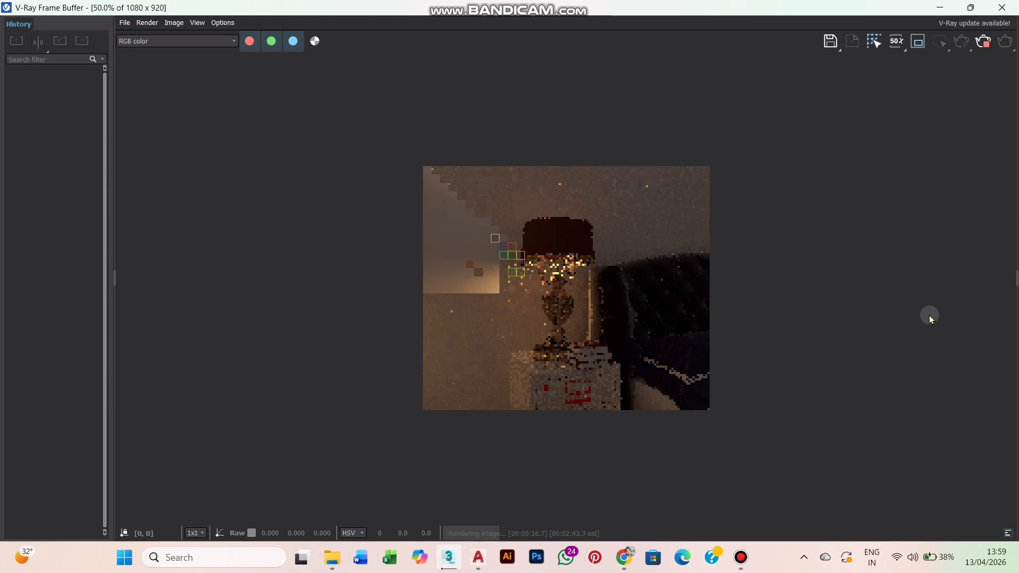
scroll(546, 292, up, 2)
scroll(565, 301, up, 1)
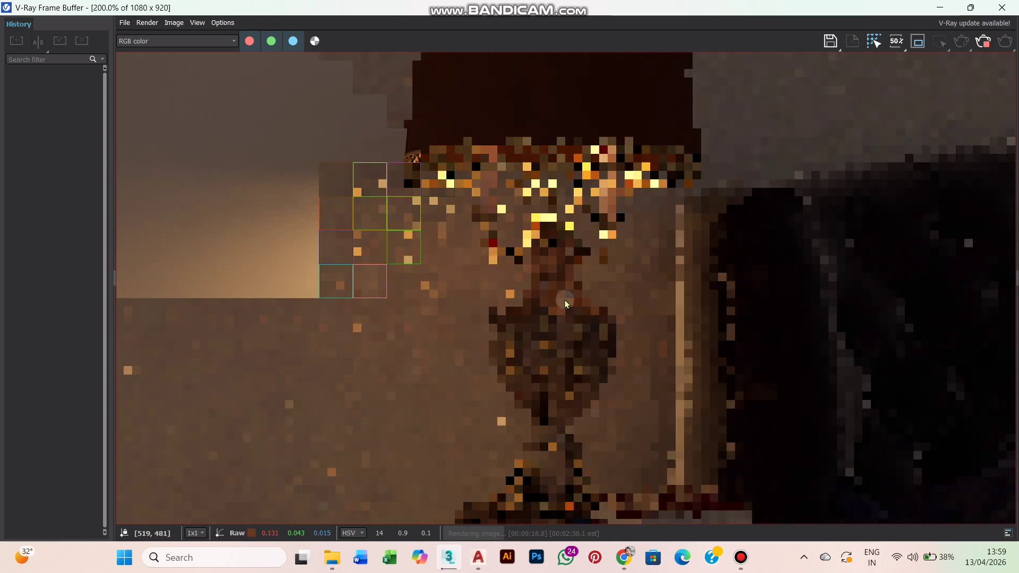
scroll(565, 300, down, 1)
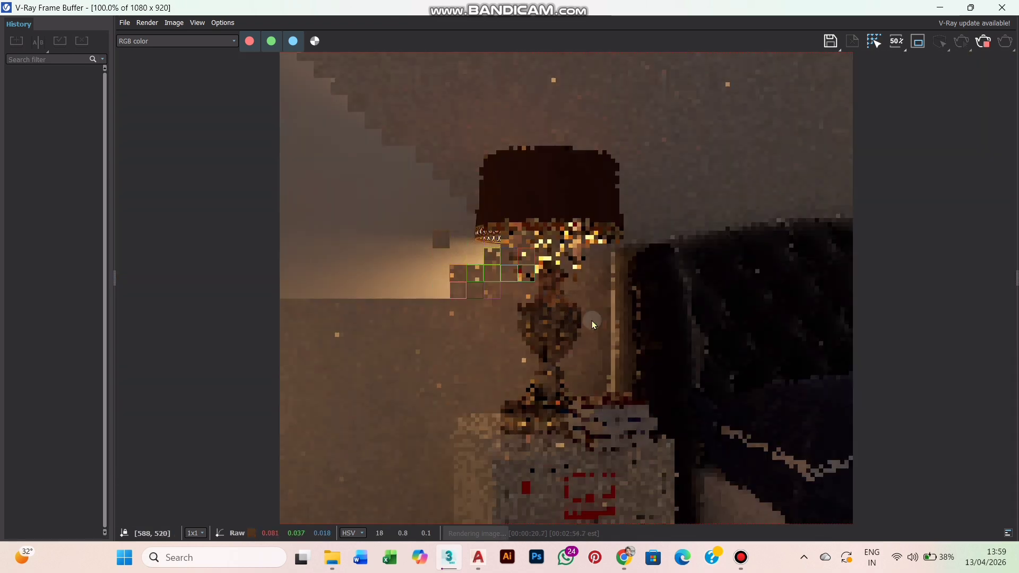
scroll(597, 325, down, 1)
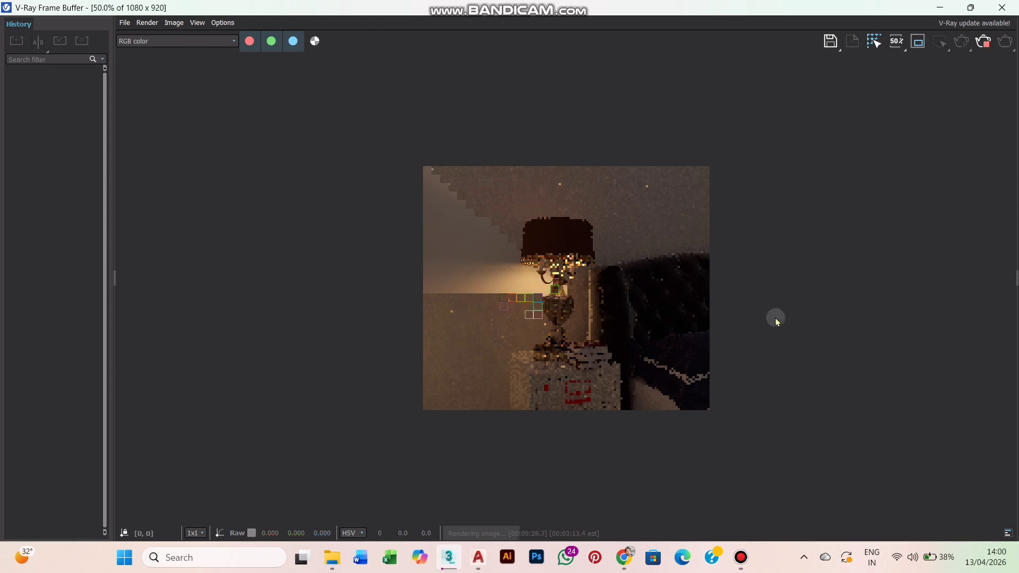
click(741, 557)
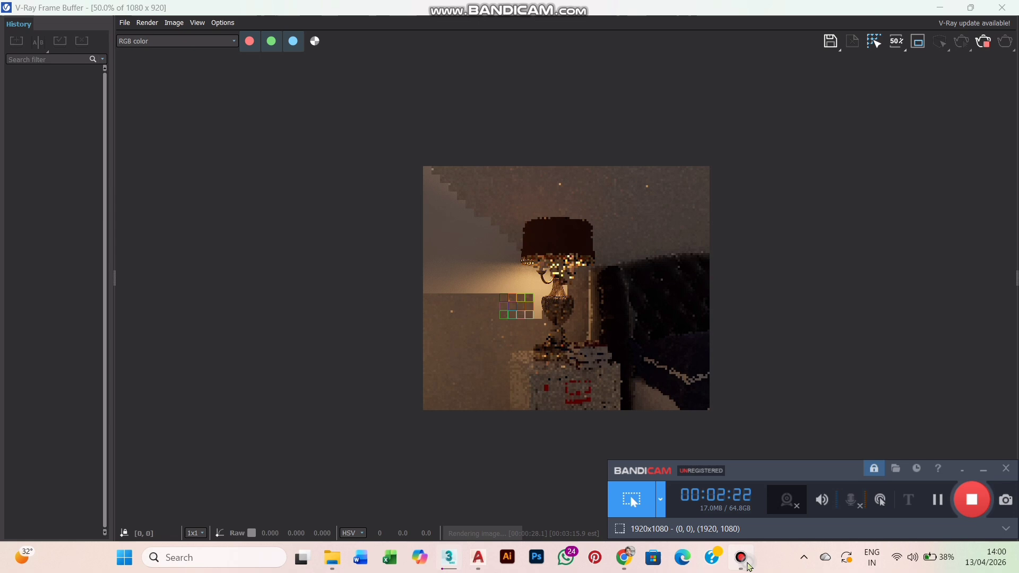
click(945, 508)
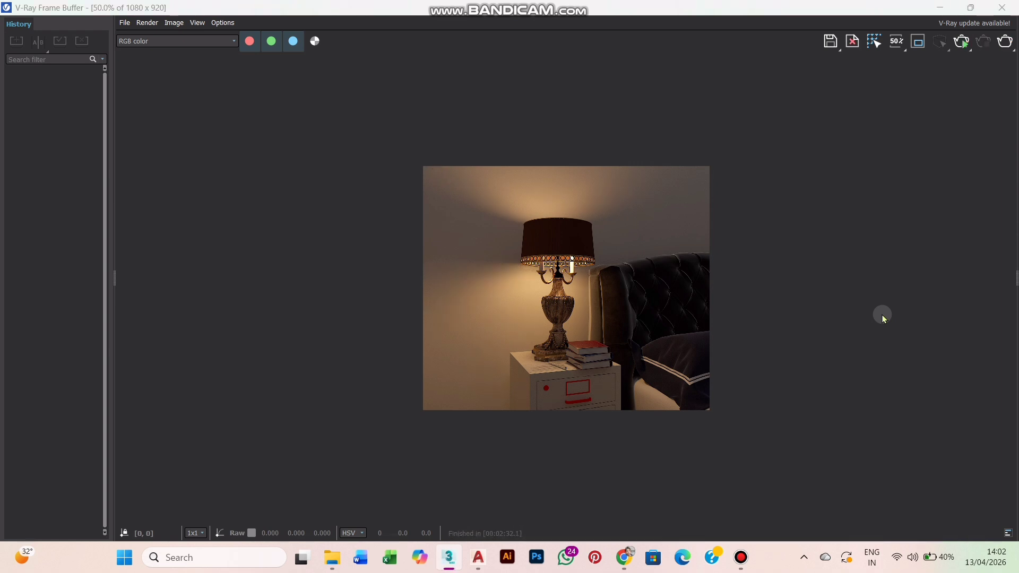
click(741, 557)
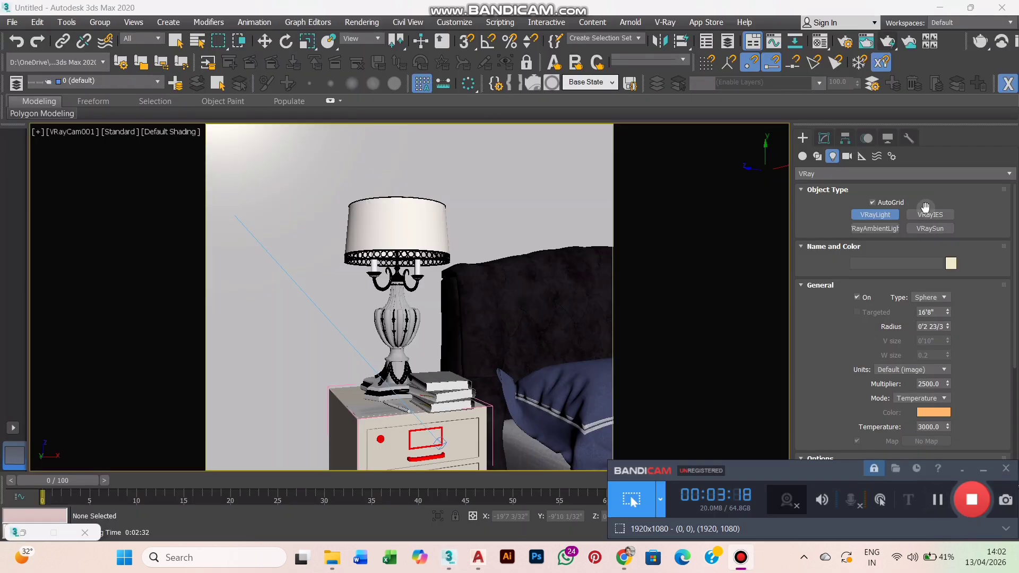
In Perspective view, create a targeted VRayIES light starting at the lamp's centre knob inside the shade and aimed toward the lamp base
click(928, 214)
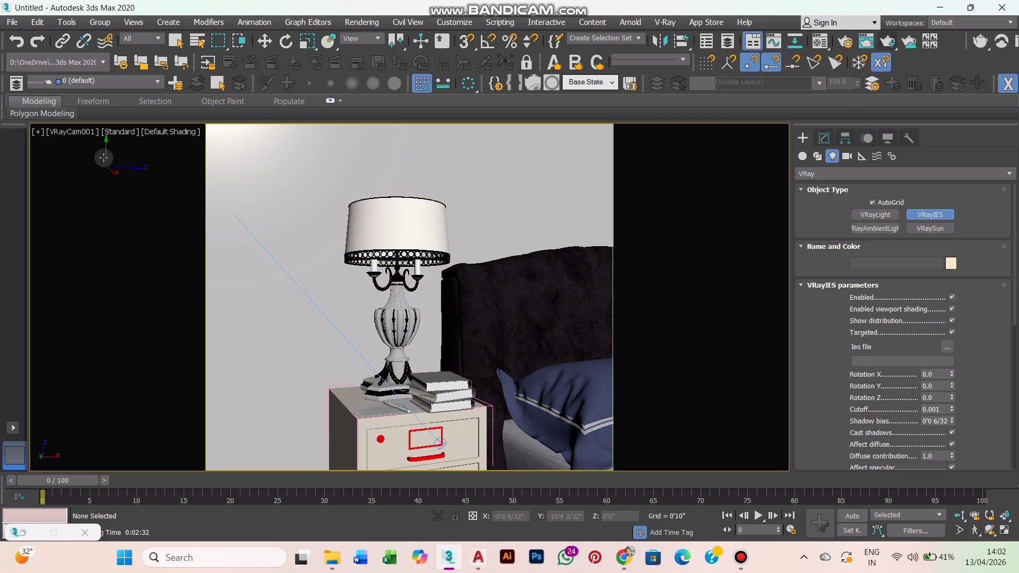
click(72, 133)
click(128, 181)
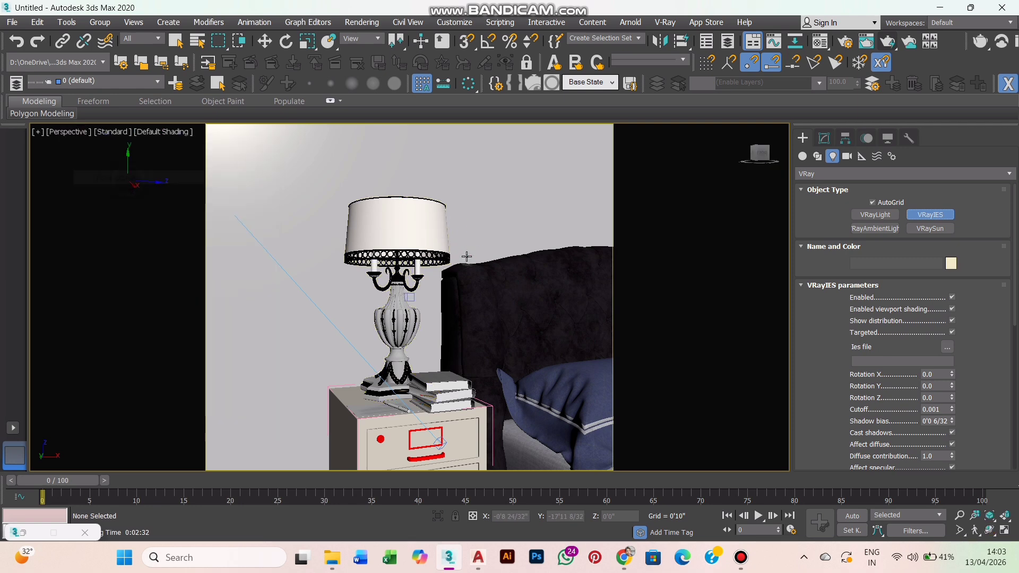
alt+middle_drag(504, 270, 450, 325)
scroll(438, 277, up, 4)
scroll(444, 266, up, 4)
middle_drag(443, 266, 436, 329)
scroll(457, 299, down, 3)
scroll(442, 260, down, 2)
scroll(441, 260, down, 1)
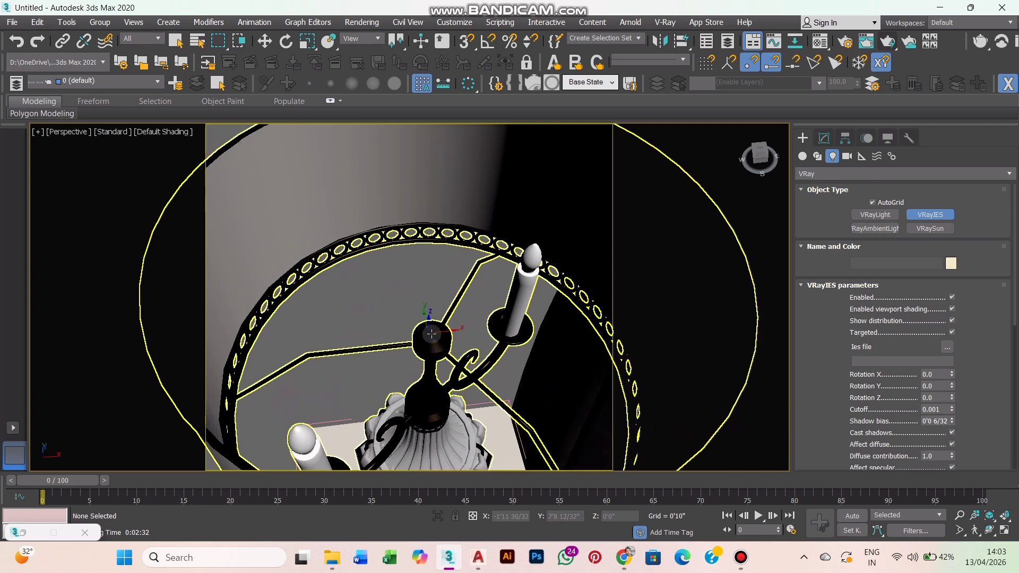
drag(432, 334, 448, 453)
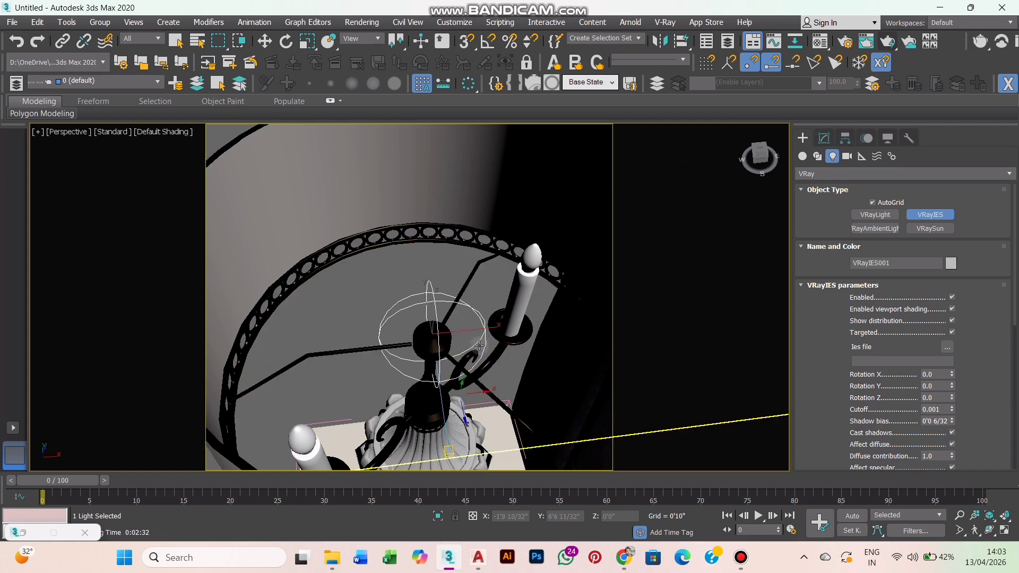
Move the VRayIES target straight down in the Front view, onto the lamp's stem between the candle arms
key(w)
alt+middle_drag(484, 339, 522, 319)
click(487, 308)
scroll(507, 312, up, 3)
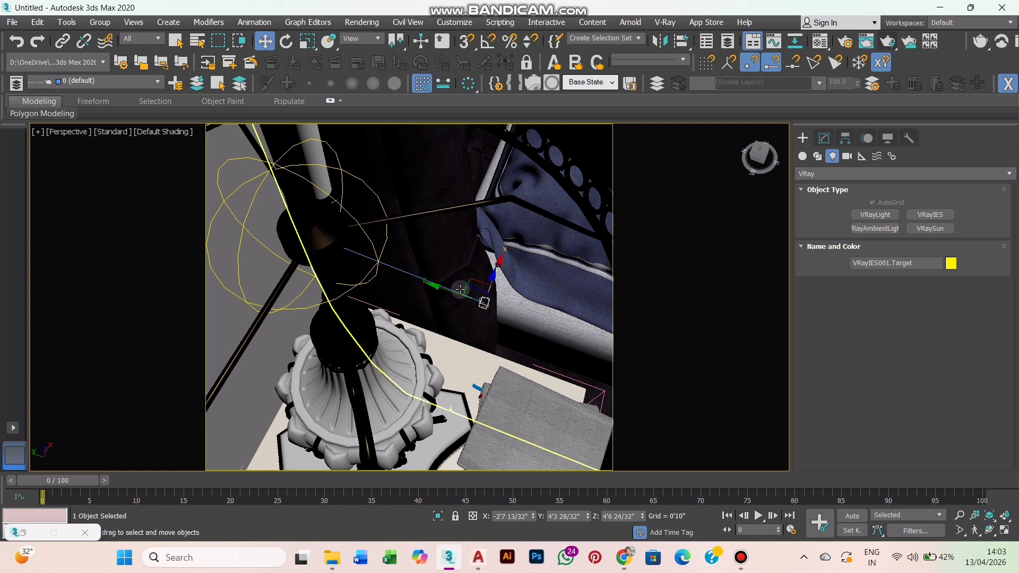
key(alt+w)
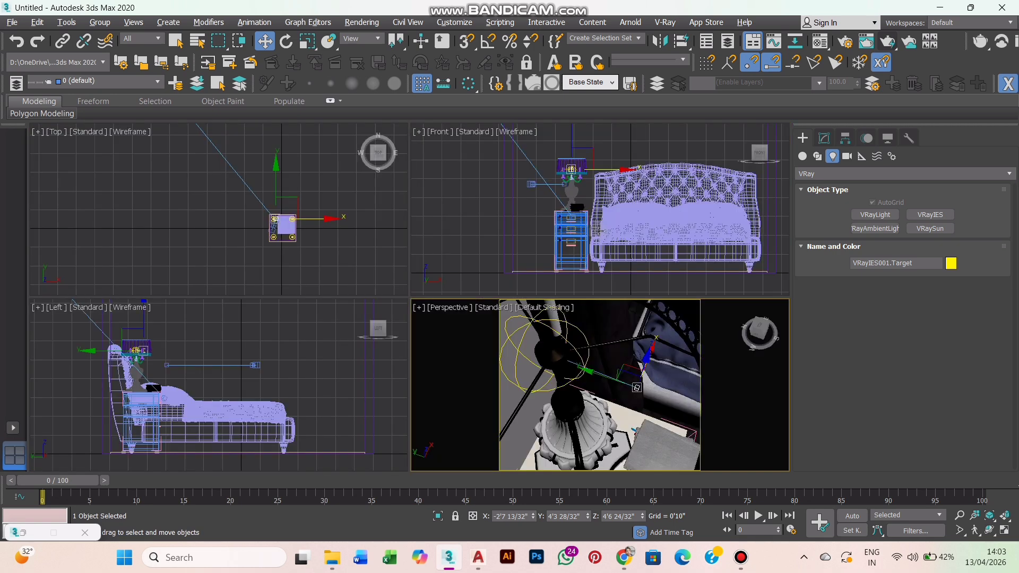
scroll(568, 162, up, 8)
middle_drag(581, 192, 576, 198)
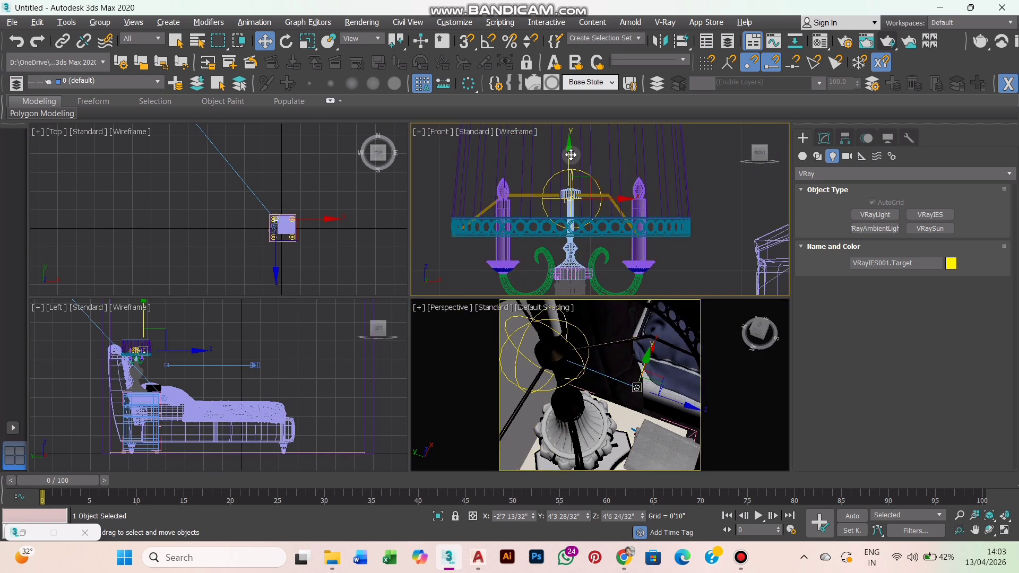
drag(571, 155, 570, 212)
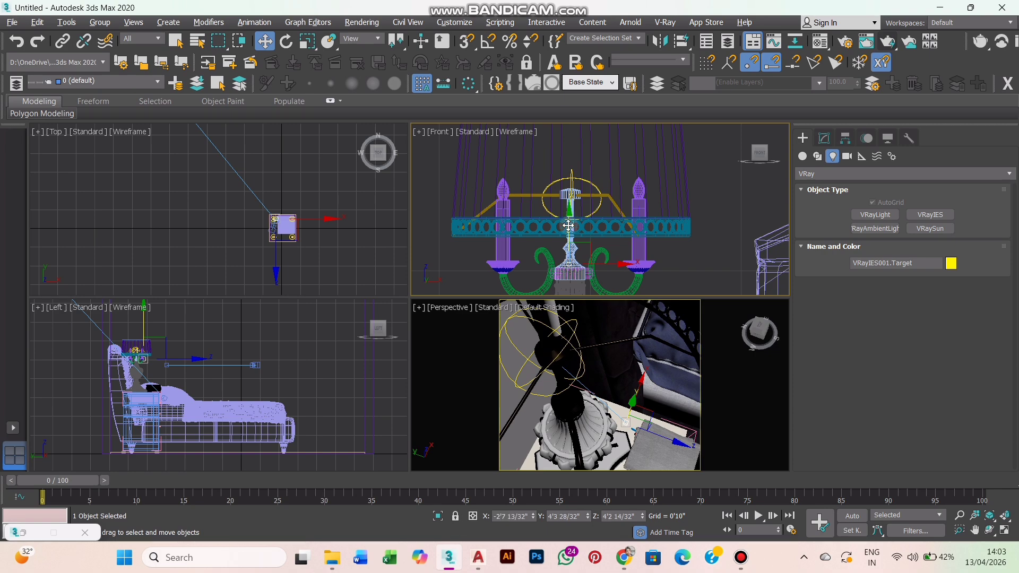
Shift the IES target horizontally in the Left view until it lies directly beneath the light
scroll(284, 233, up, 10)
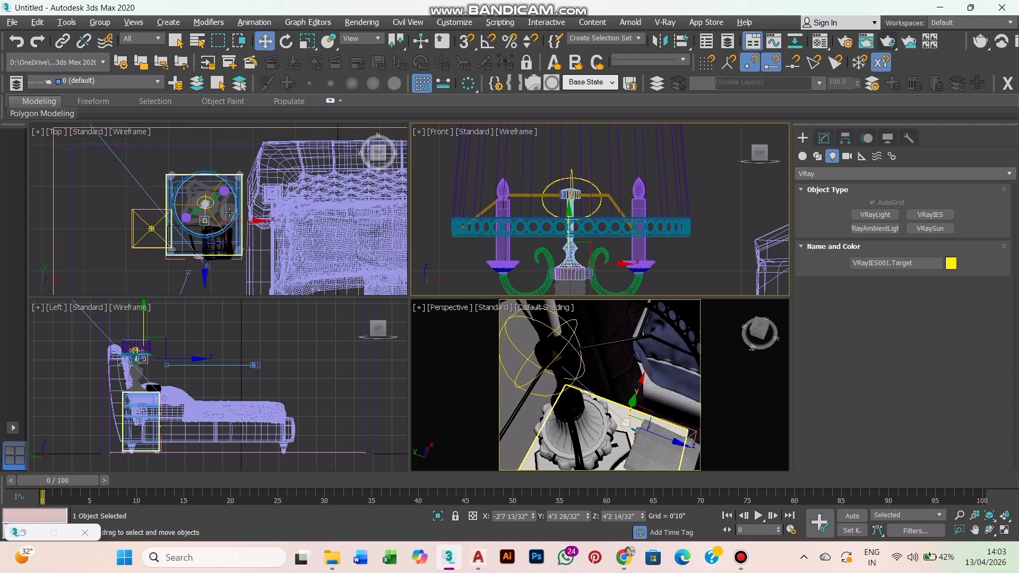
scroll(154, 387, up, 12)
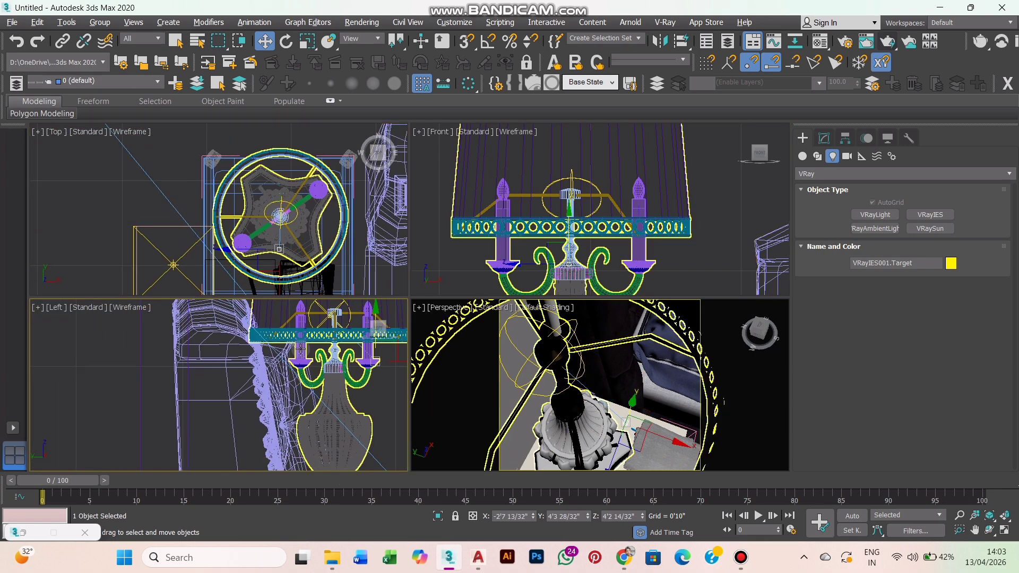
scroll(265, 404, down, 4)
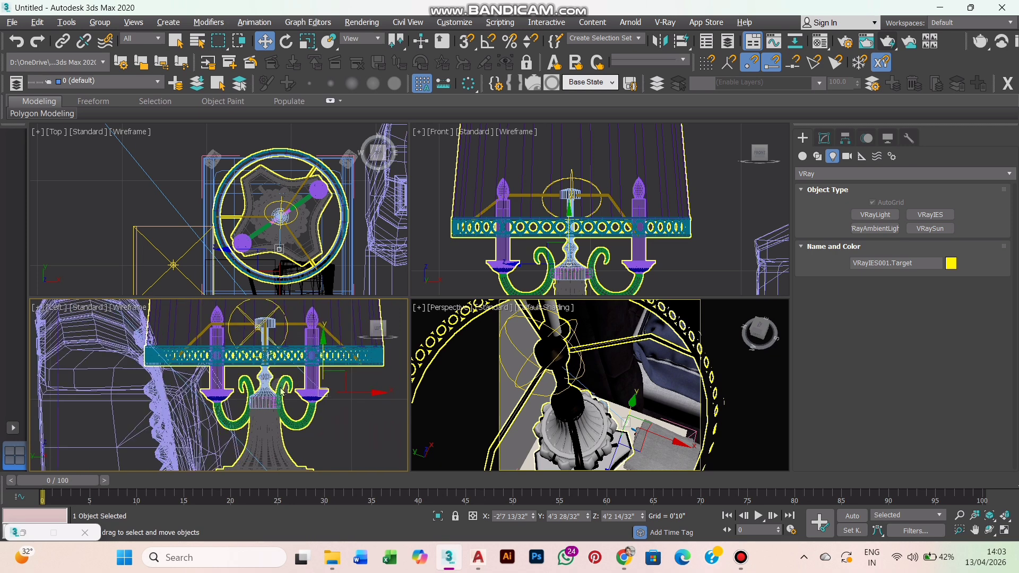
drag(374, 406, 300, 420)
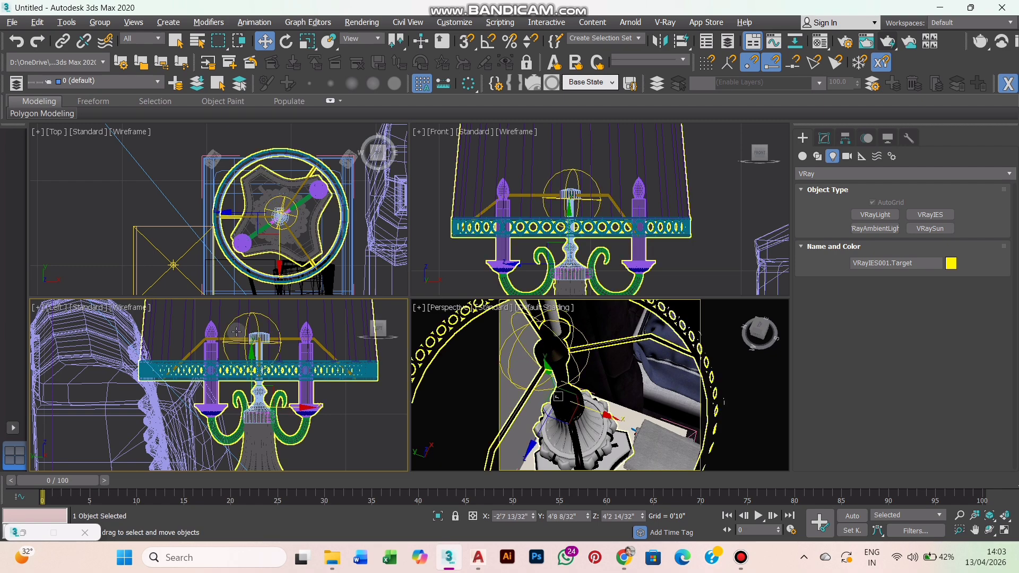
Select the IES light together with its target and centre both on the lamp's central stem in the Top view
scroll(239, 335, up, 5)
scroll(279, 213, up, 6)
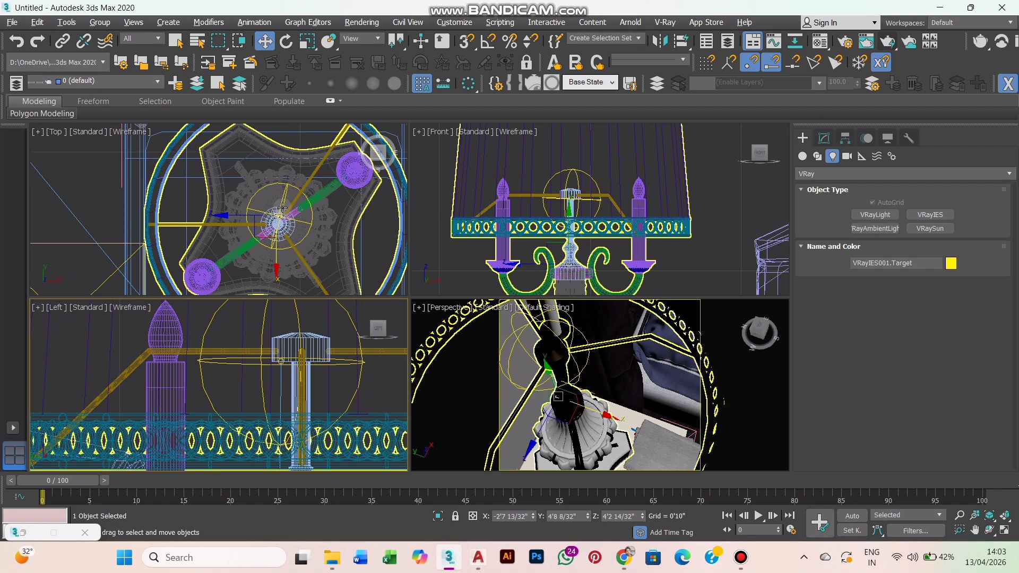
click(281, 180)
scroll(281, 180, down, 5)
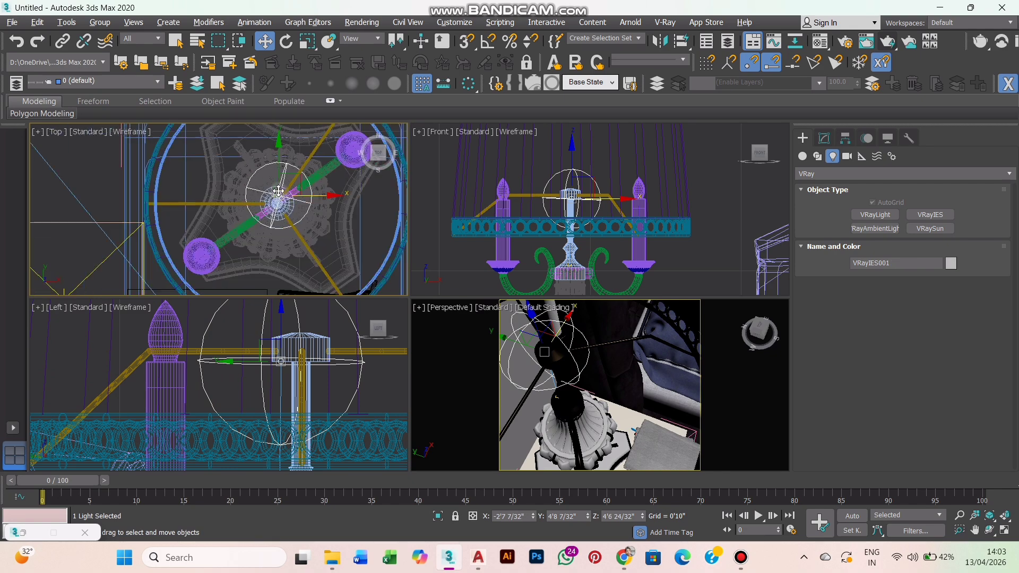
scroll(278, 205, up, 2)
scroll(294, 384, down, 3)
scroll(294, 388, up, 10)
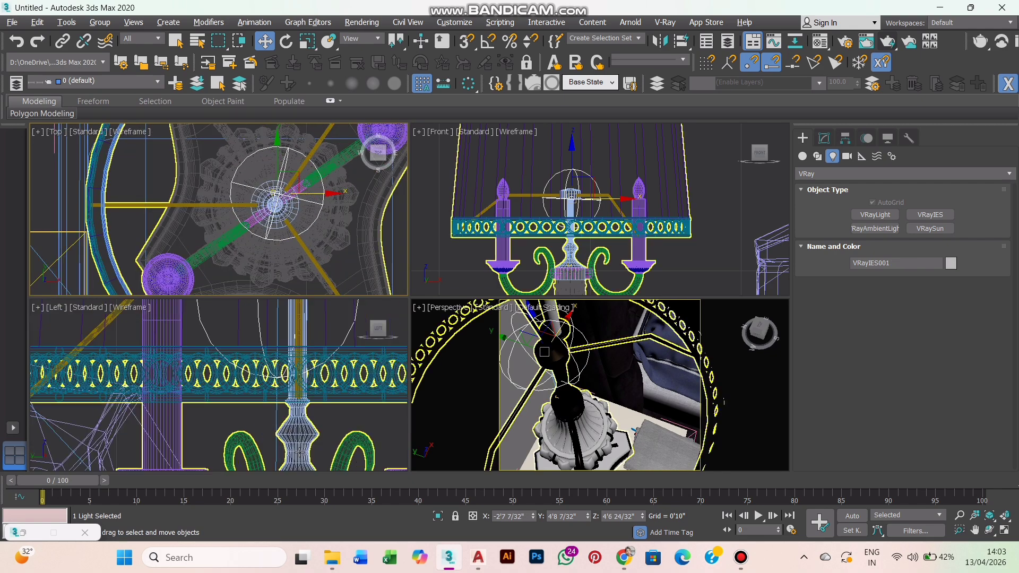
scroll(267, 390, up, 2)
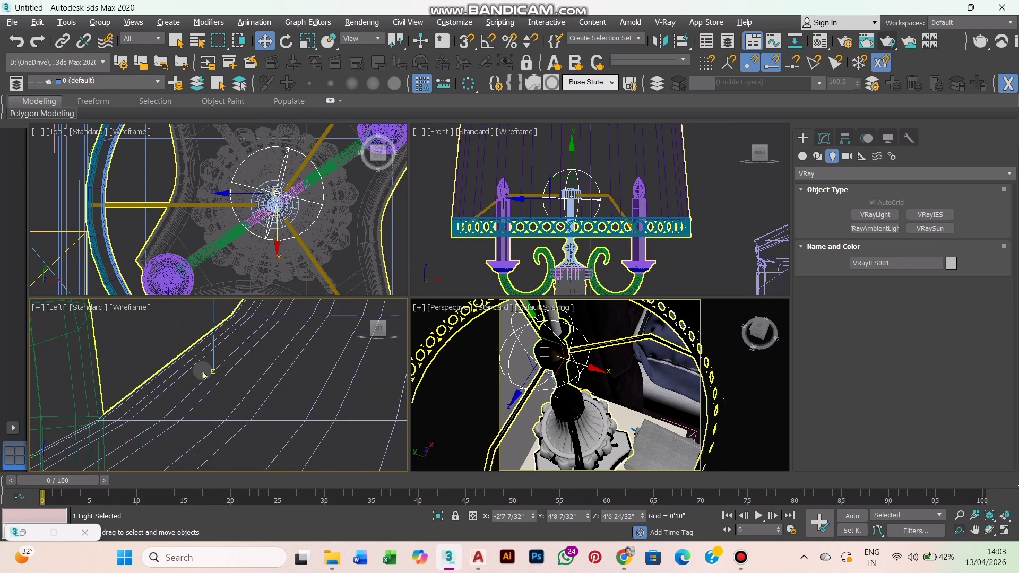
ctrl+click(235, 404)
scroll(244, 398, down, 3)
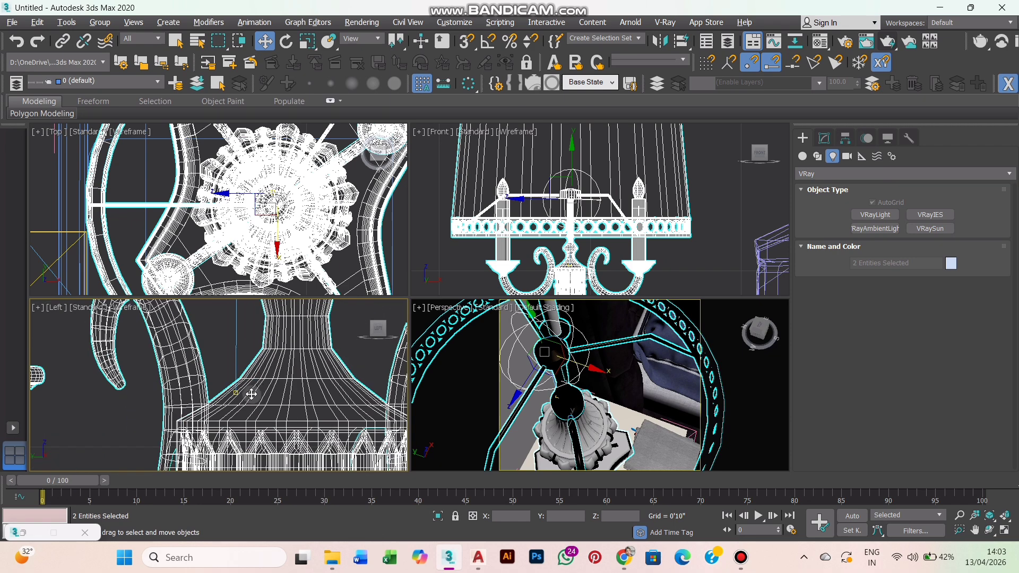
click(235, 392)
scroll(235, 390, up, 5)
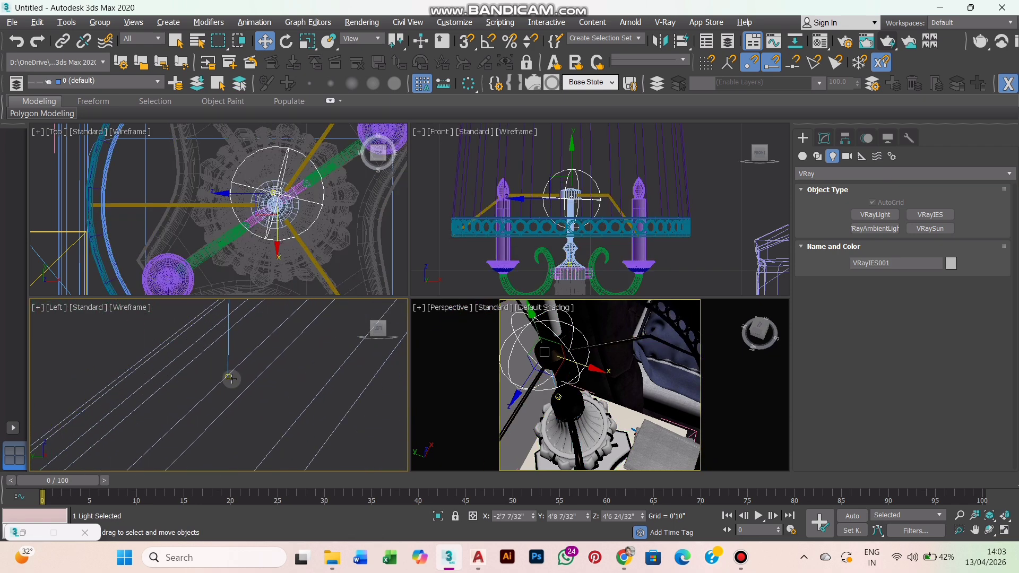
scroll(235, 388, down, 5)
scroll(271, 206, up, 3)
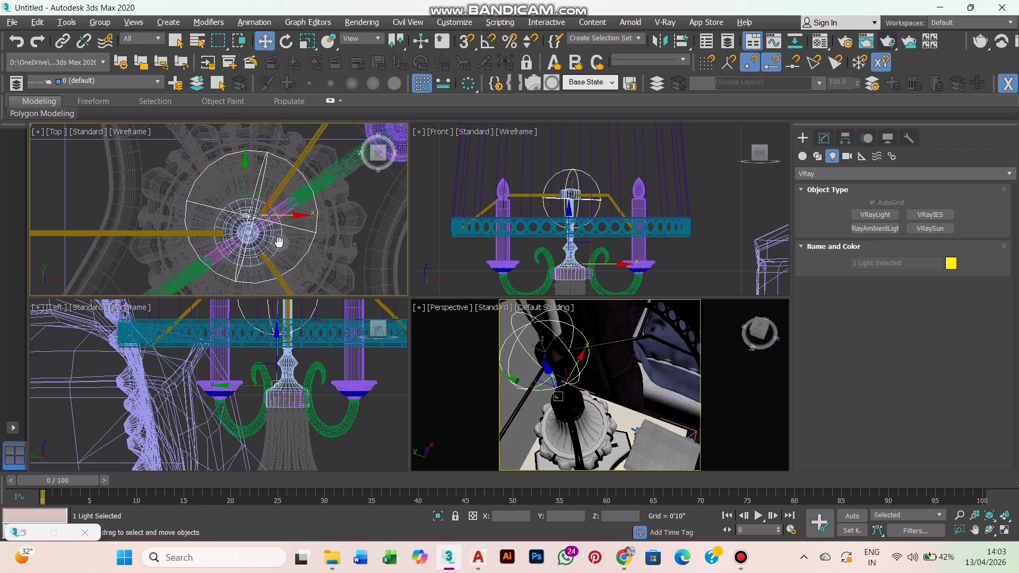
drag(260, 206, 259, 222)
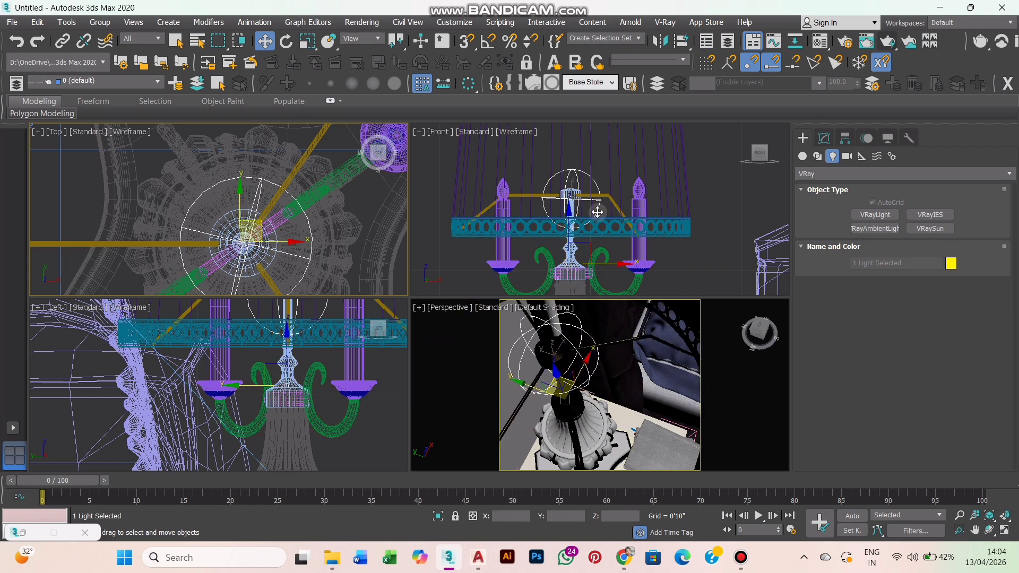
Raise the IES light and its target in the Front view so the light sits just above the lamp's centre knob
scroll(597, 222, down, 3)
scroll(597, 222, up, 2)
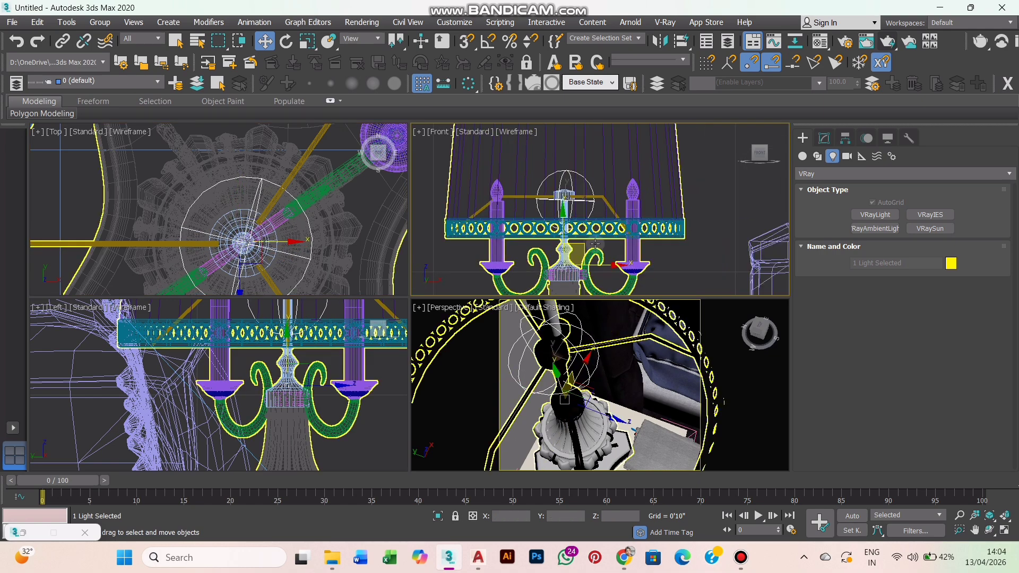
scroll(577, 182, up, 3)
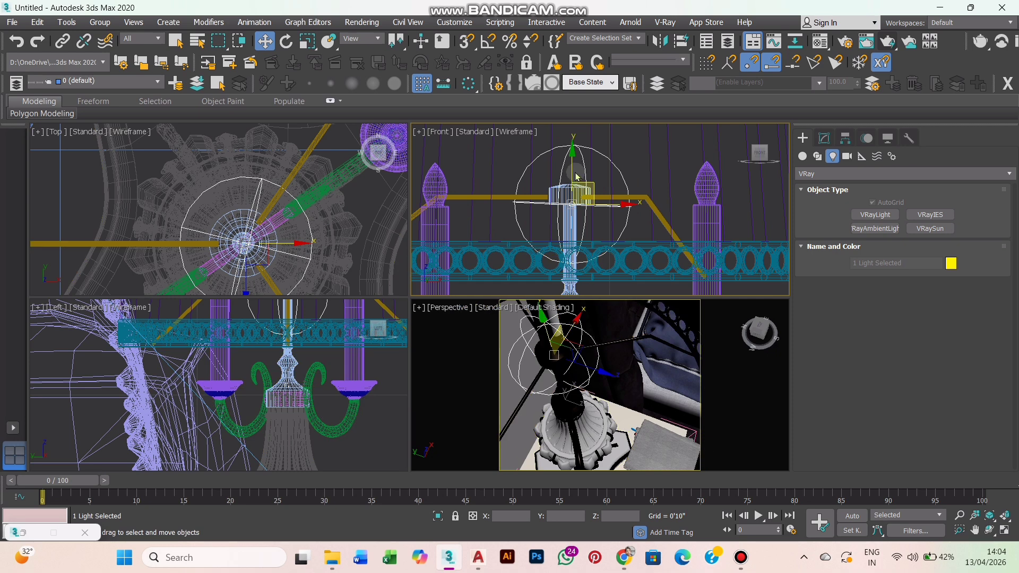
drag(577, 182, 578, 144)
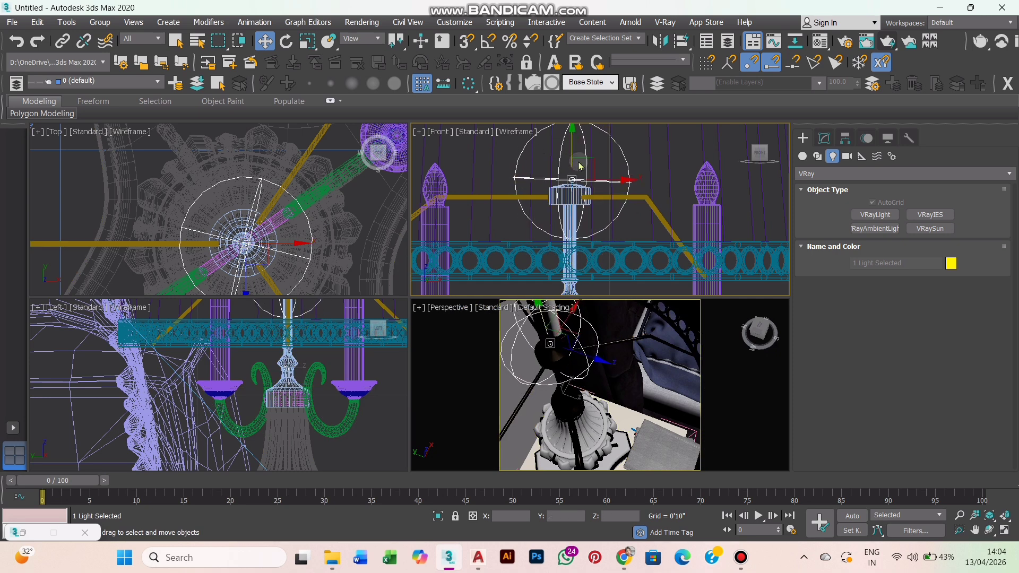
Check the light's placement in an enlarged Perspective view and switch that view back to the VRayCam001 camera
right_click(424, 318)
key(alt+w)
scroll(423, 277, down, 6)
alt+middle_drag(431, 330, 423, 308)
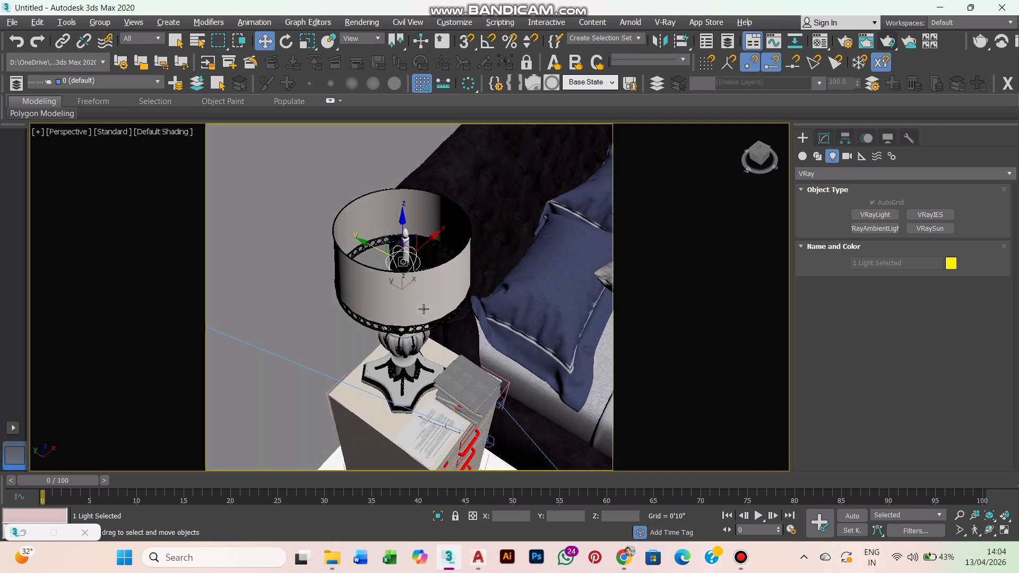
click(63, 131)
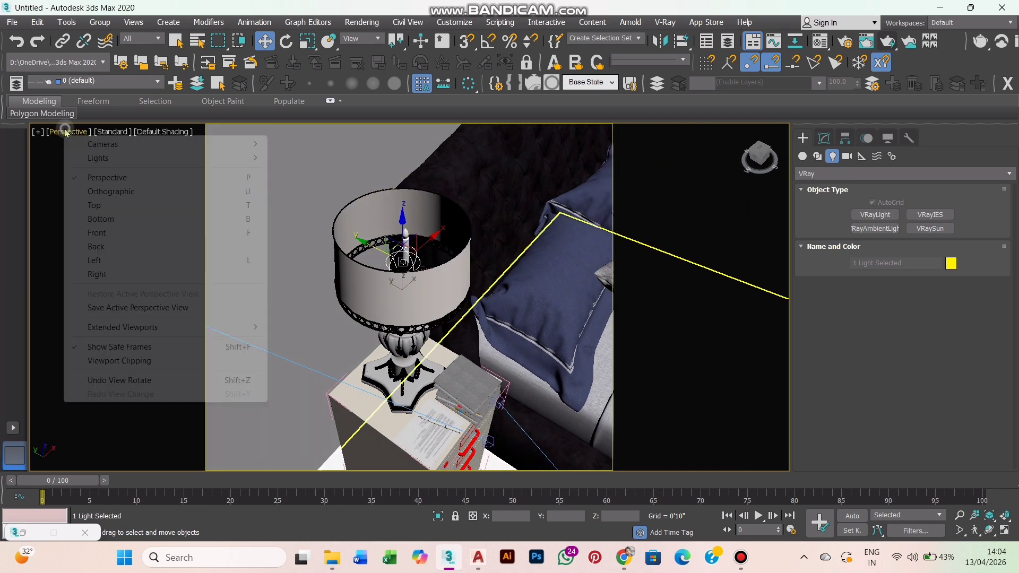
mouse_move(101, 144)
click(313, 158)
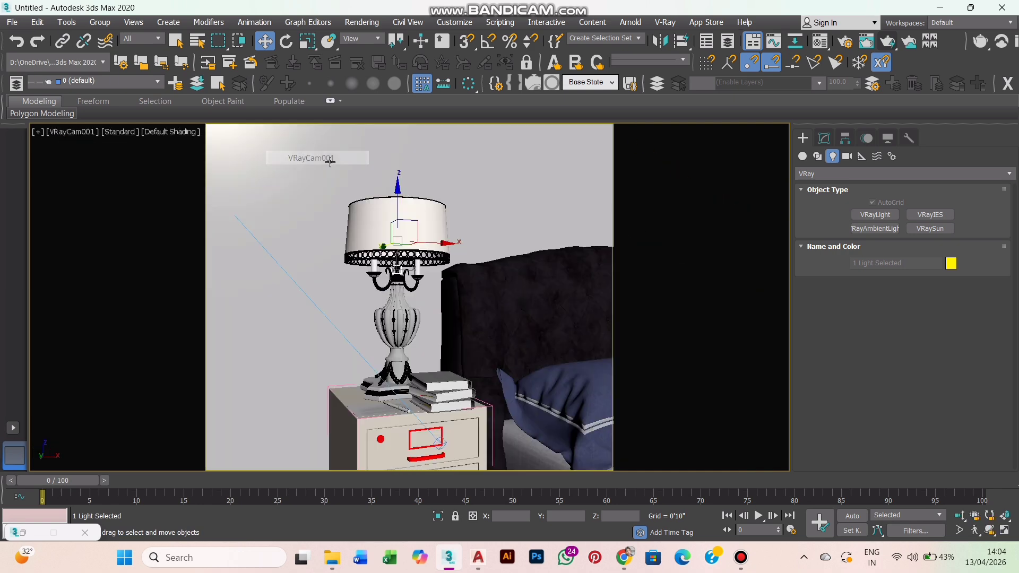
Select only VRayIES001 through the V-Ray Light Lister to show its parameters, and minimise the lister
click(824, 138)
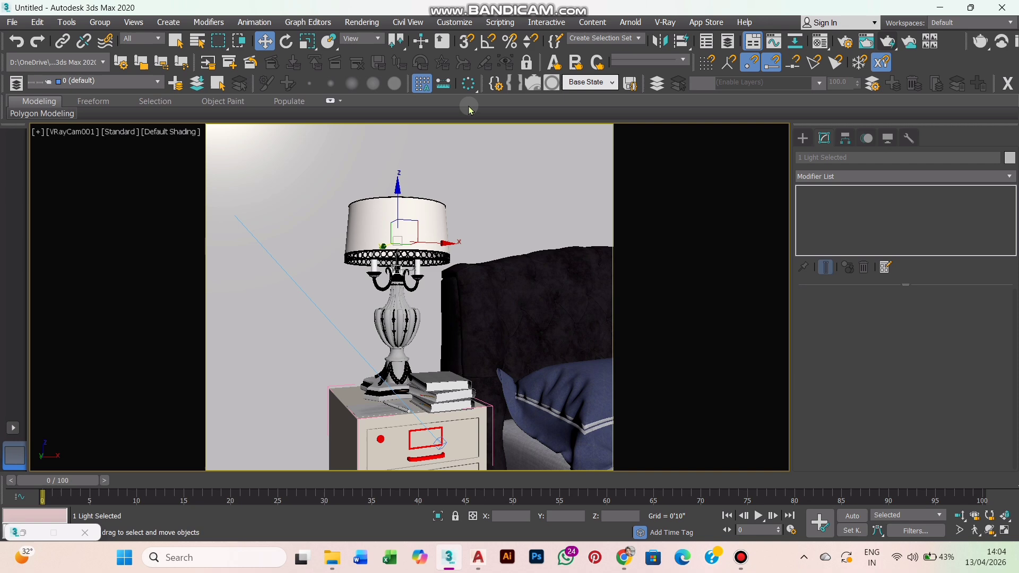
click(665, 22)
click(677, 57)
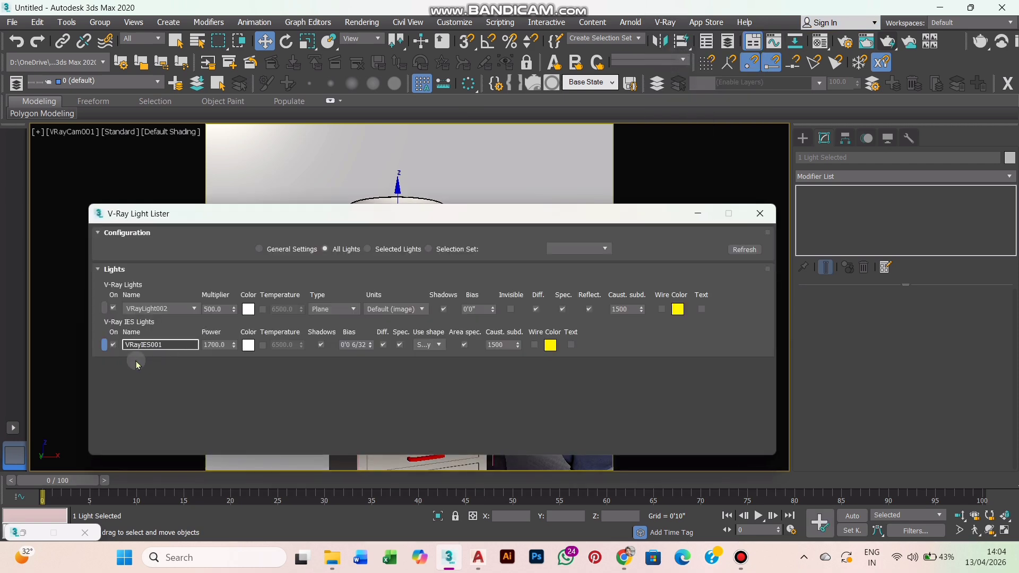
click(104, 345)
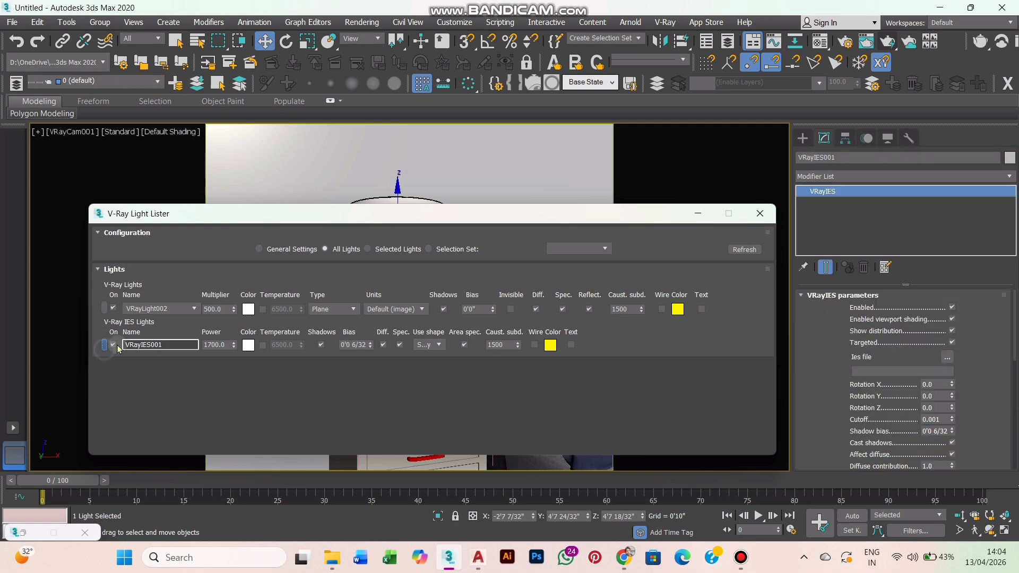
click(697, 214)
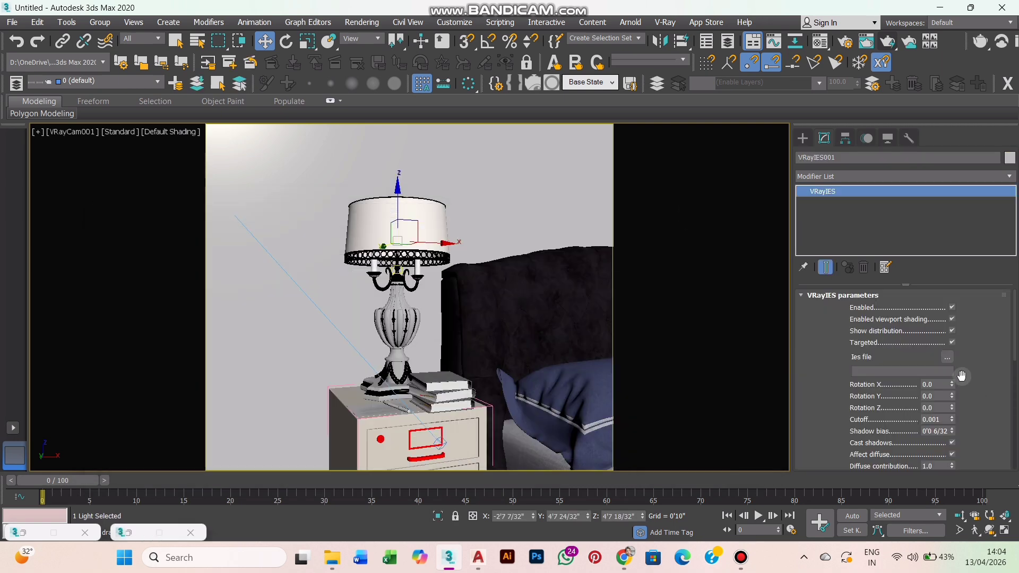
Load comet.ies from the ies-lights-pack folder in MATERIAL LIBRARY > Light Material on drive D: as the light's IES file, listing all file types
click(950, 360)
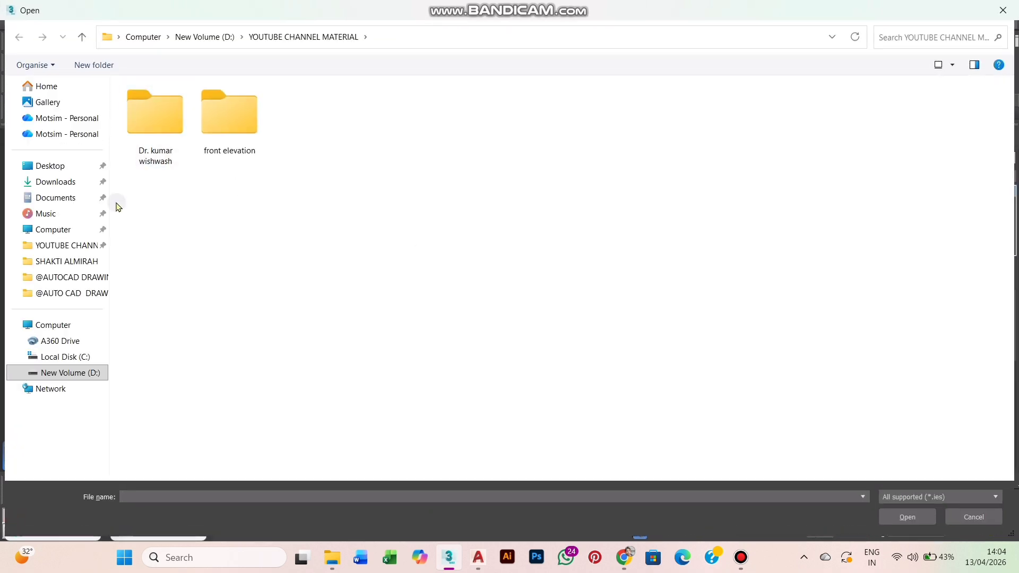
click(51, 329)
double_click(593, 125)
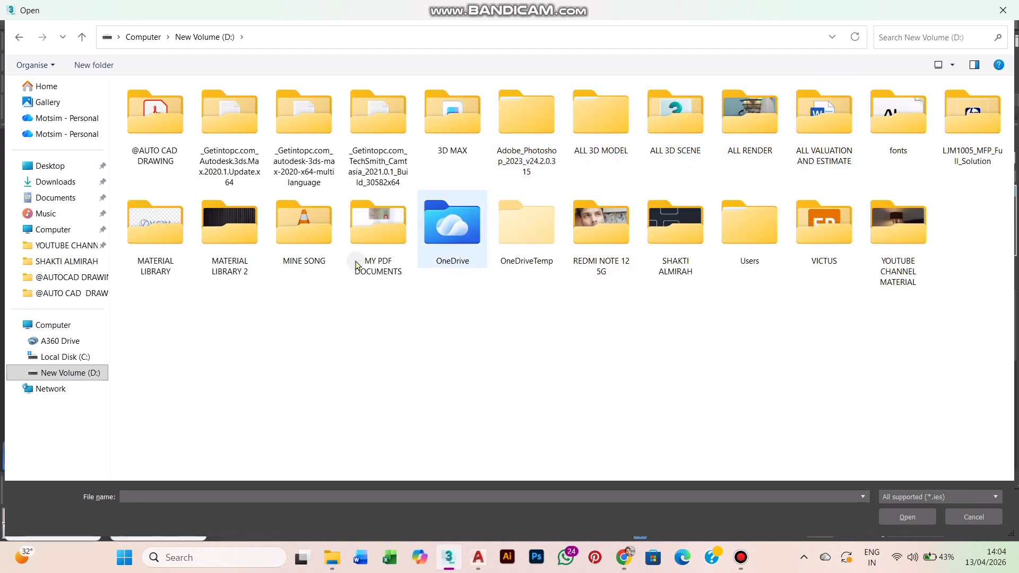
double_click(155, 221)
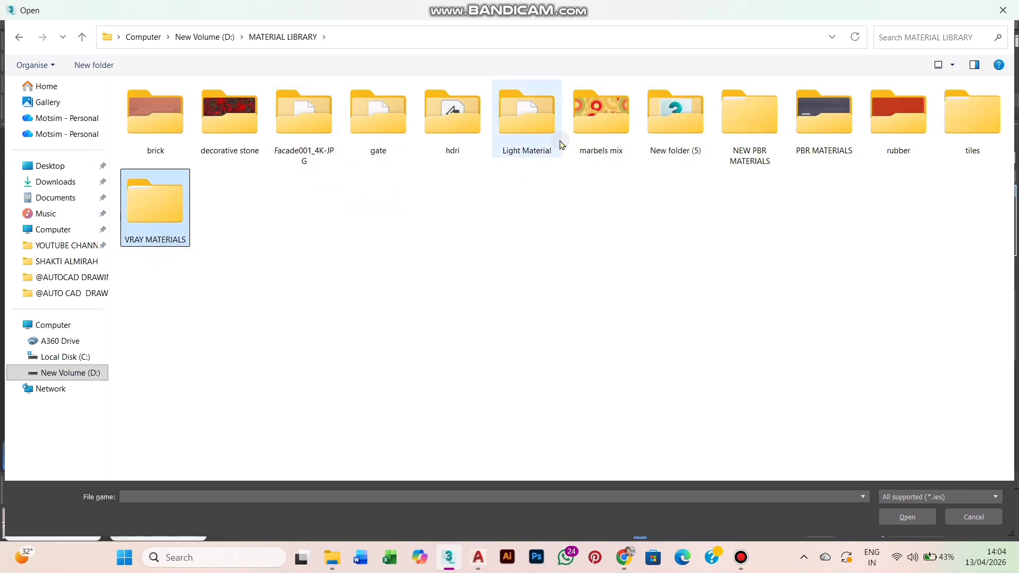
double_click(539, 130)
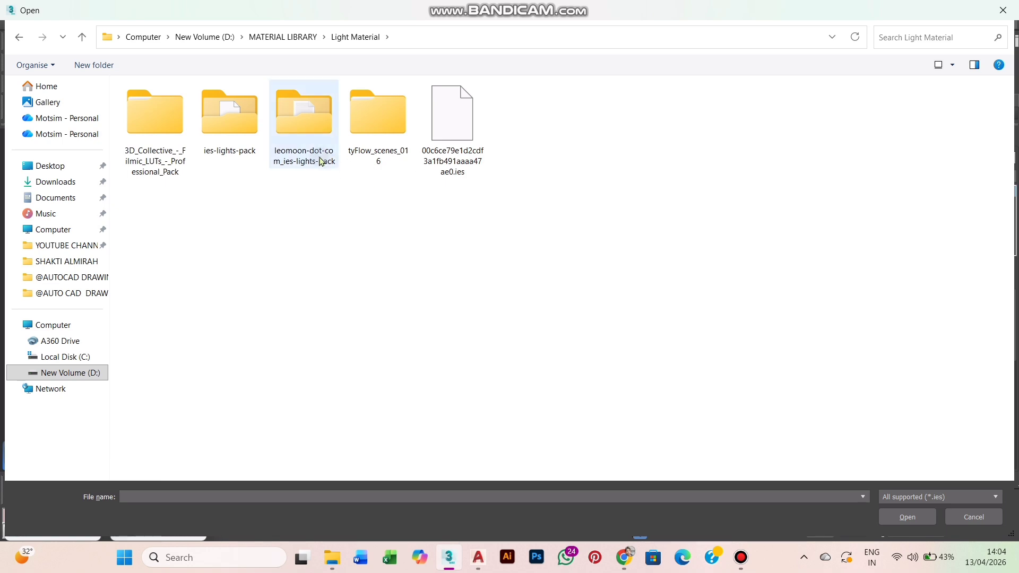
double_click(229, 114)
click(921, 497)
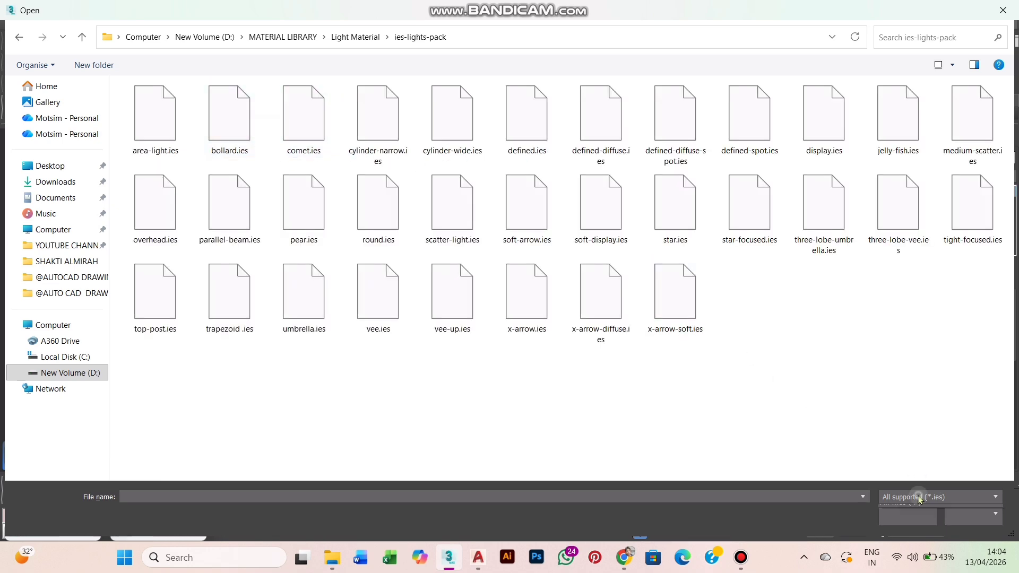
click(904, 527)
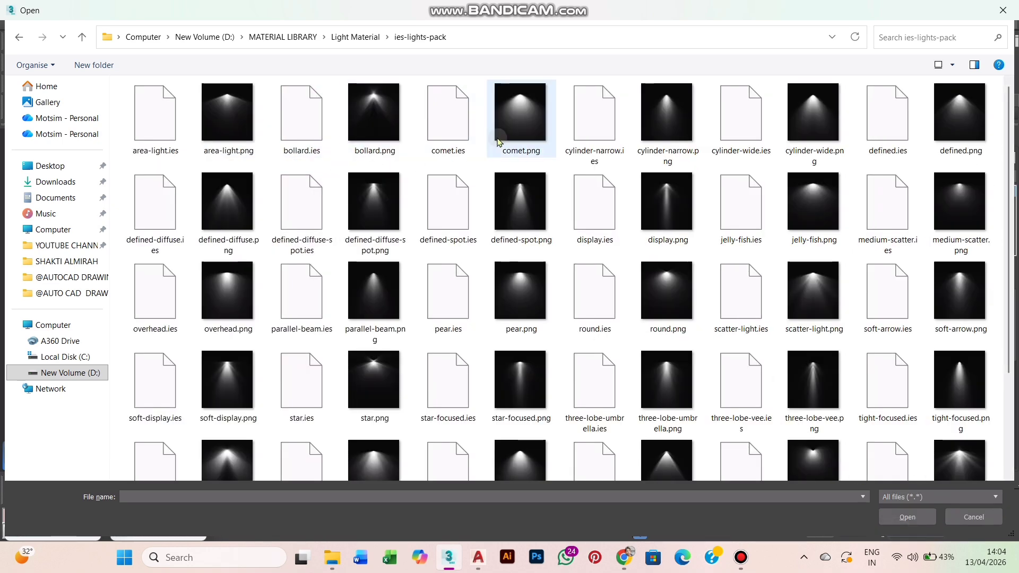
click(449, 121)
click(908, 516)
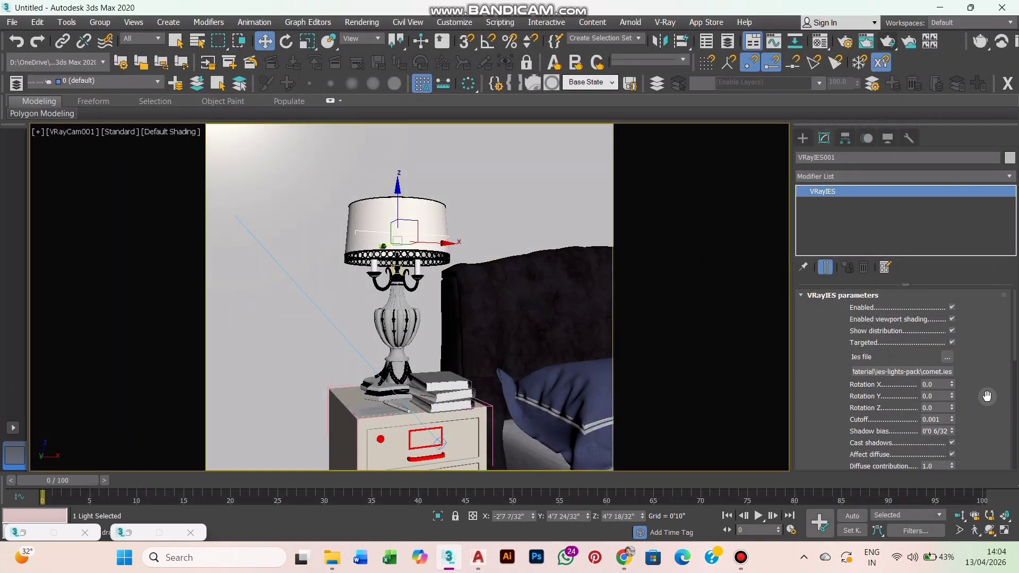
Switch the IES light's color mode to Temperature and set its color temperature to 3000
scroll(972, 406, down, 10)
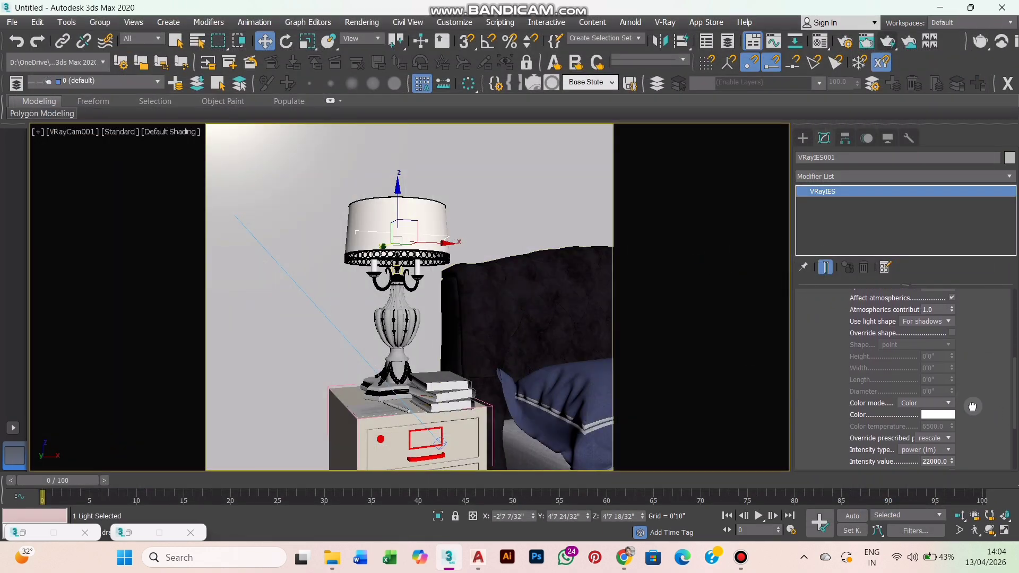
scroll(972, 407, down, 5)
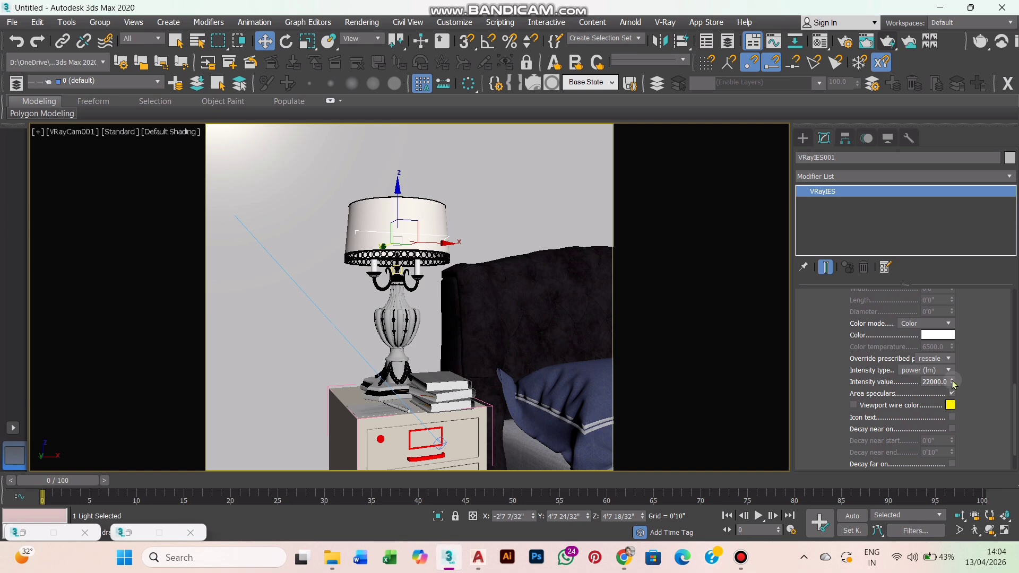
drag(992, 361, 989, 371)
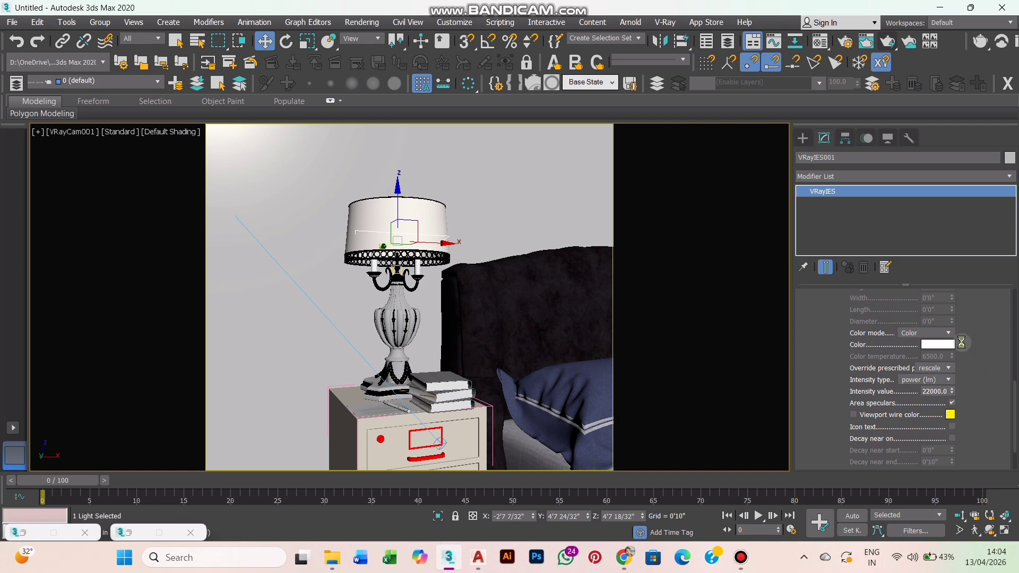
click(926, 333)
click(929, 356)
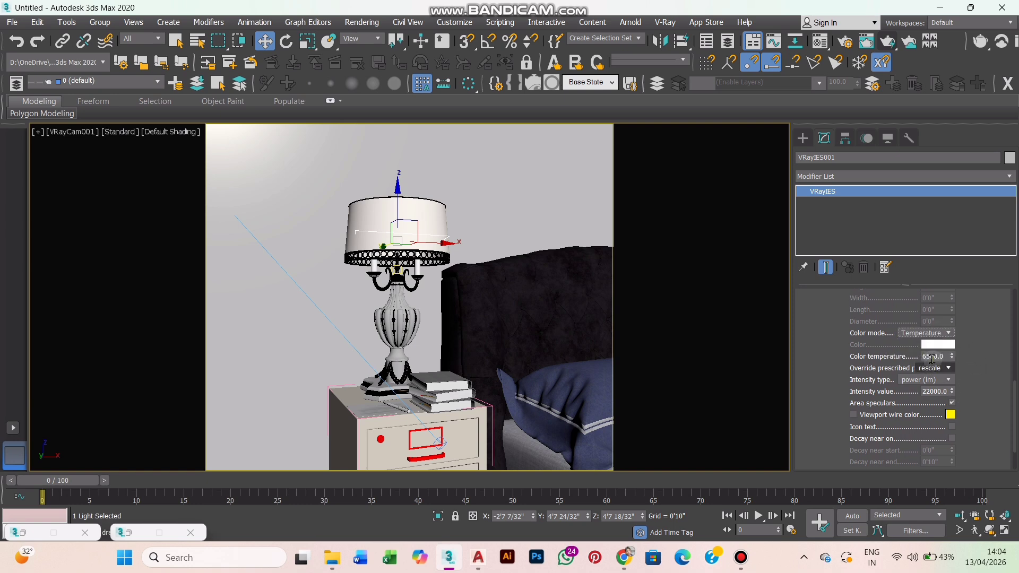
double_click(933, 357)
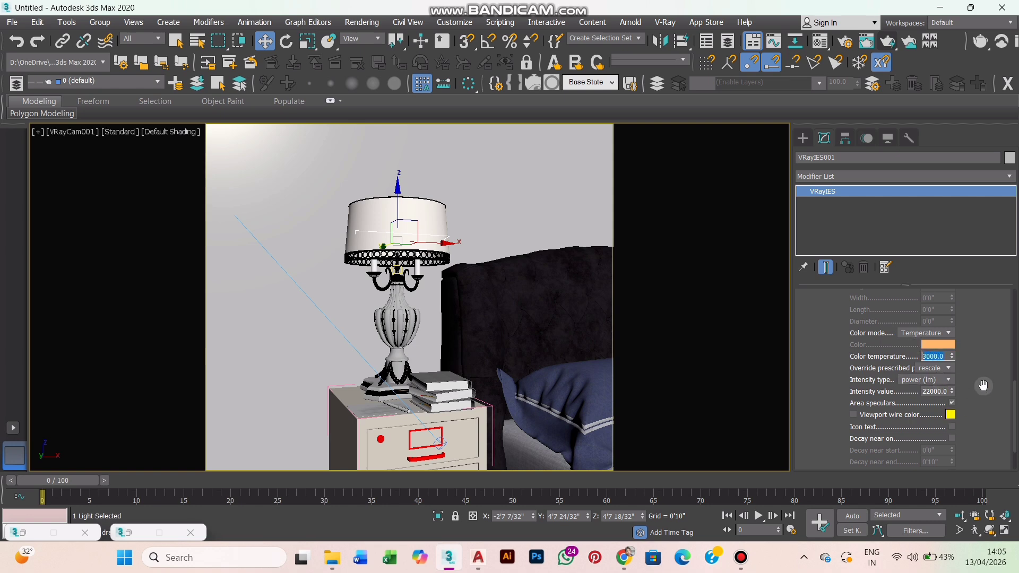
scroll(983, 342, up, 10)
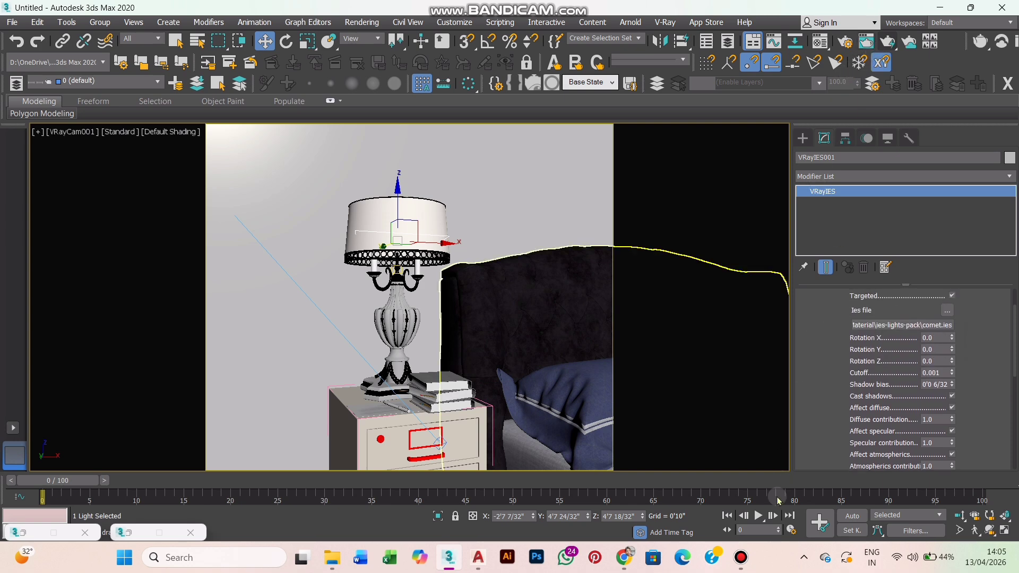
click(740, 557)
click(942, 497)
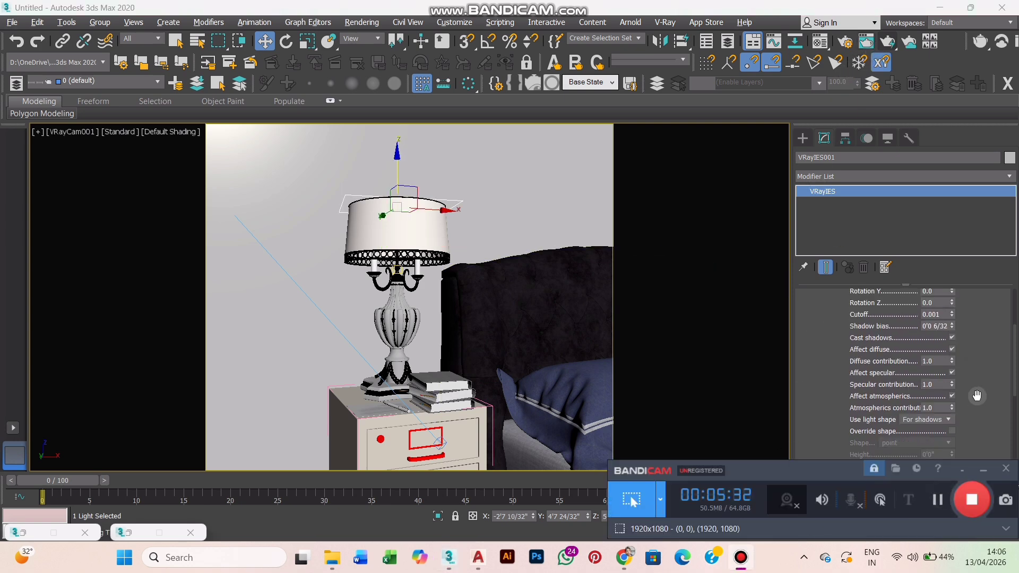
Change the IES light's intensity type to intensity (cd) and set its intensity value to 40000
drag(977, 396, 982, 353)
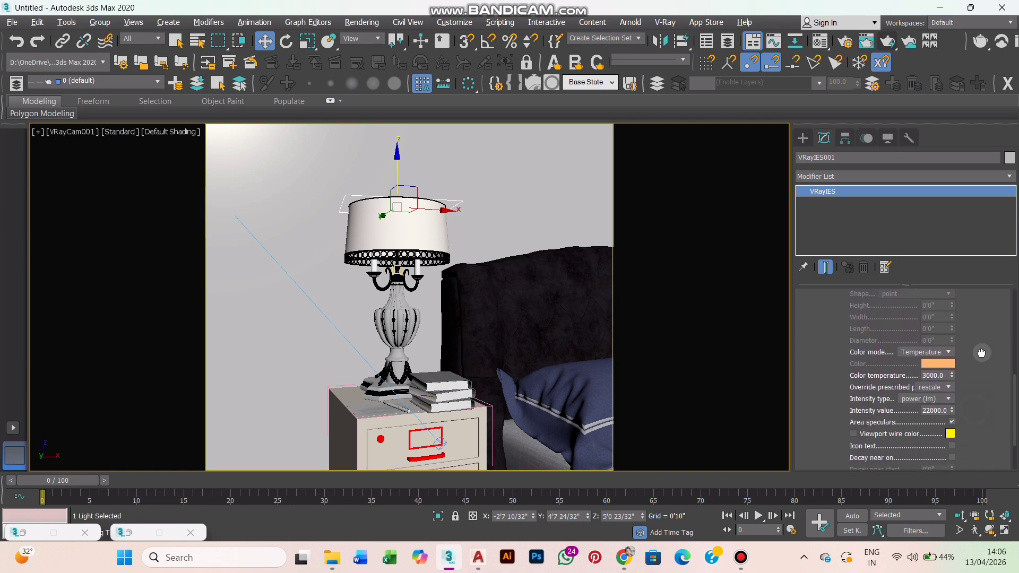
click(945, 400)
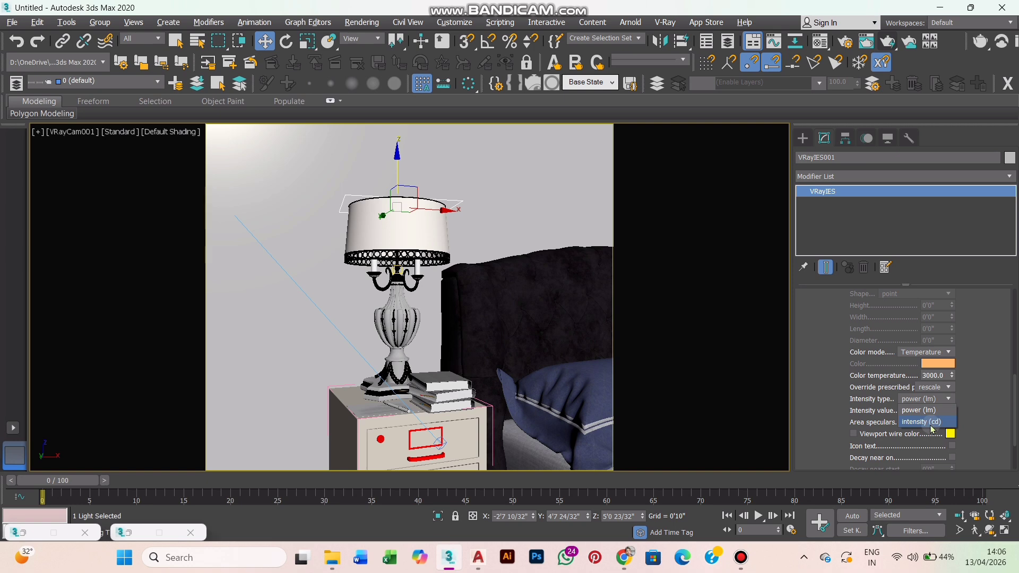
click(932, 423)
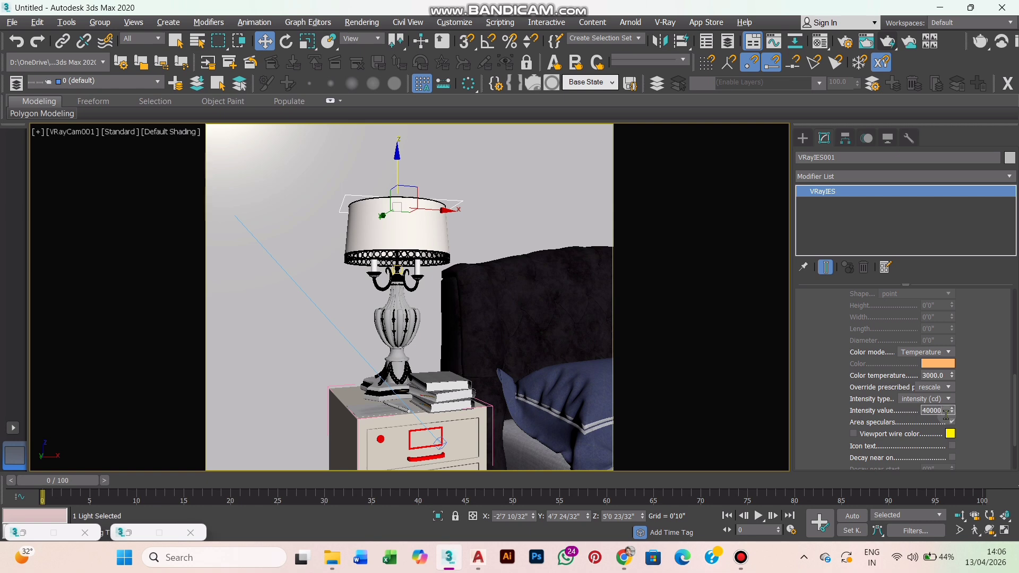
click(937, 201)
Render the VRayCam001 view and inspect the lamp's light on the wall and nightstand at 50% and 100% in the frame buffer
click(887, 42)
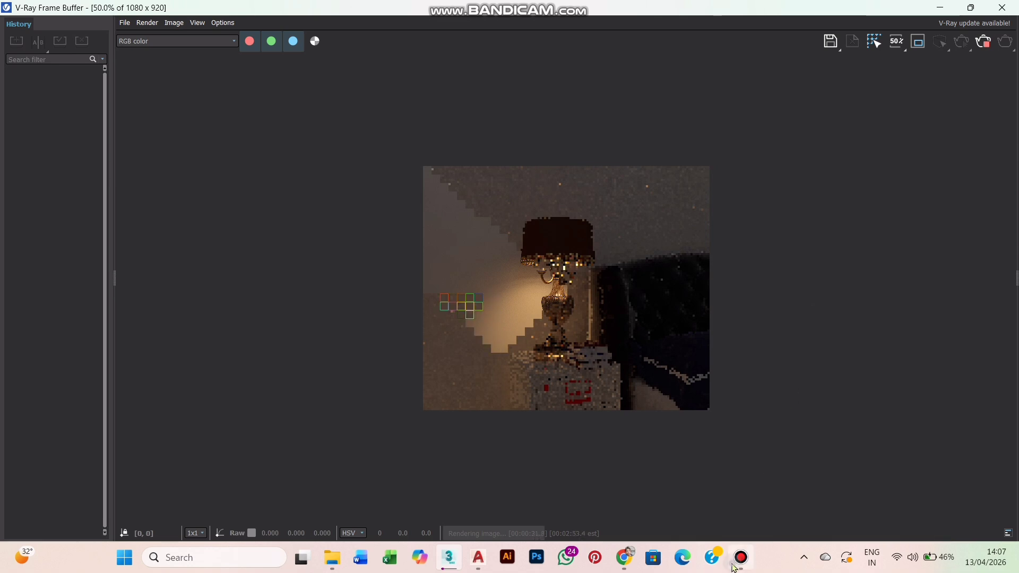
click(741, 557)
click(907, 340)
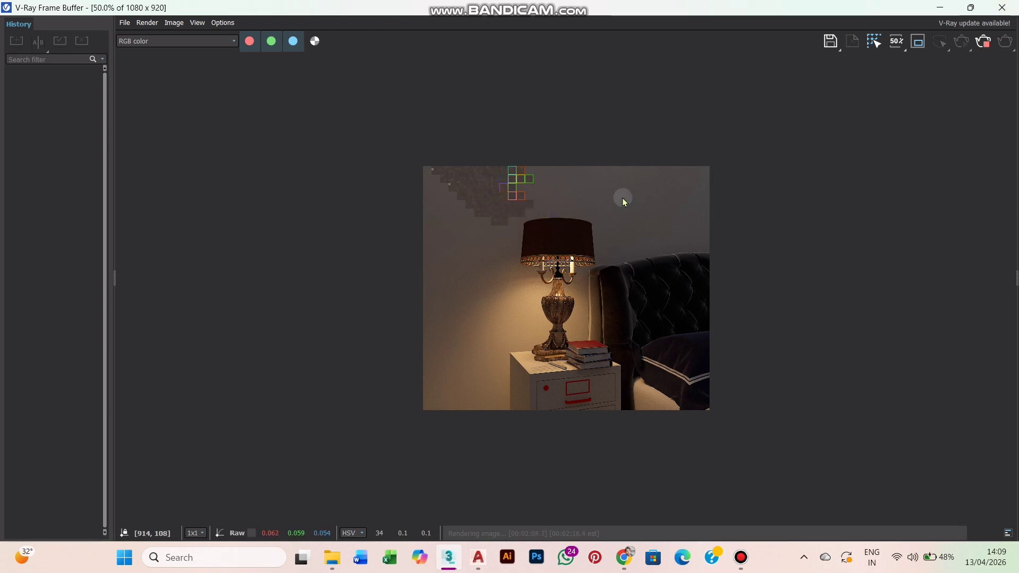
scroll(562, 209, up, 2)
scroll(614, 186, down, 1)
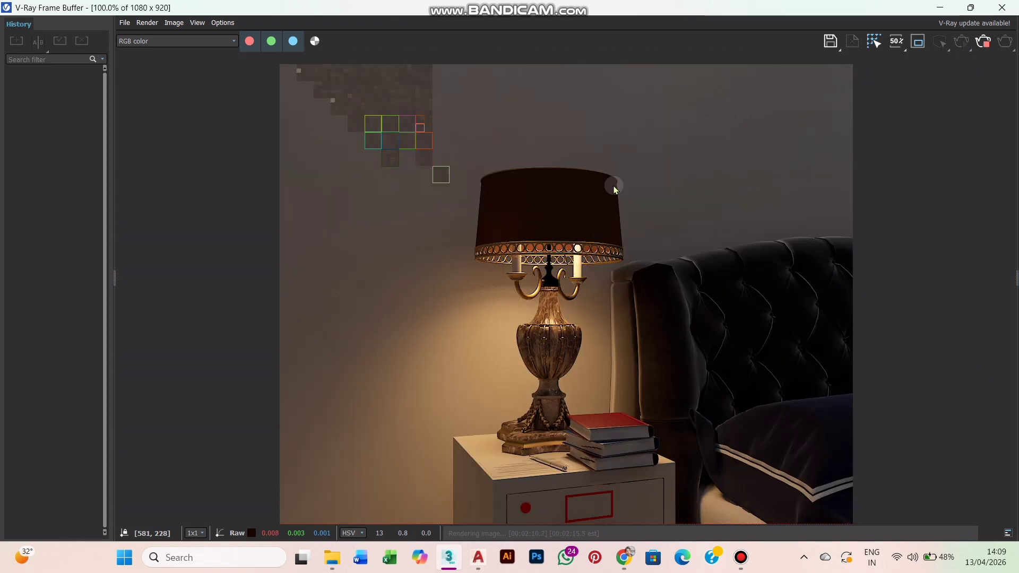
scroll(634, 173, down, 1)
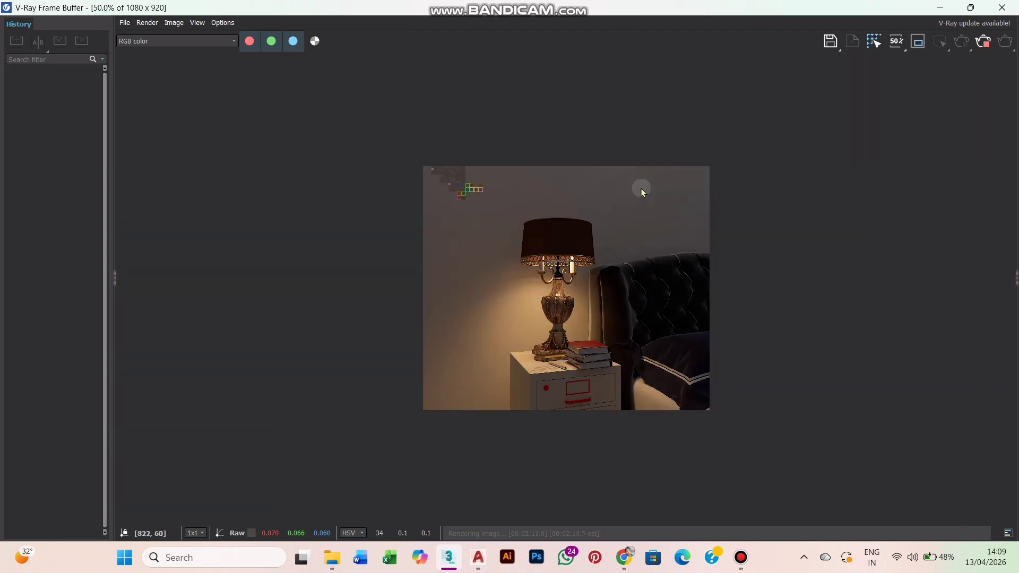
scroll(641, 189, up, 1)
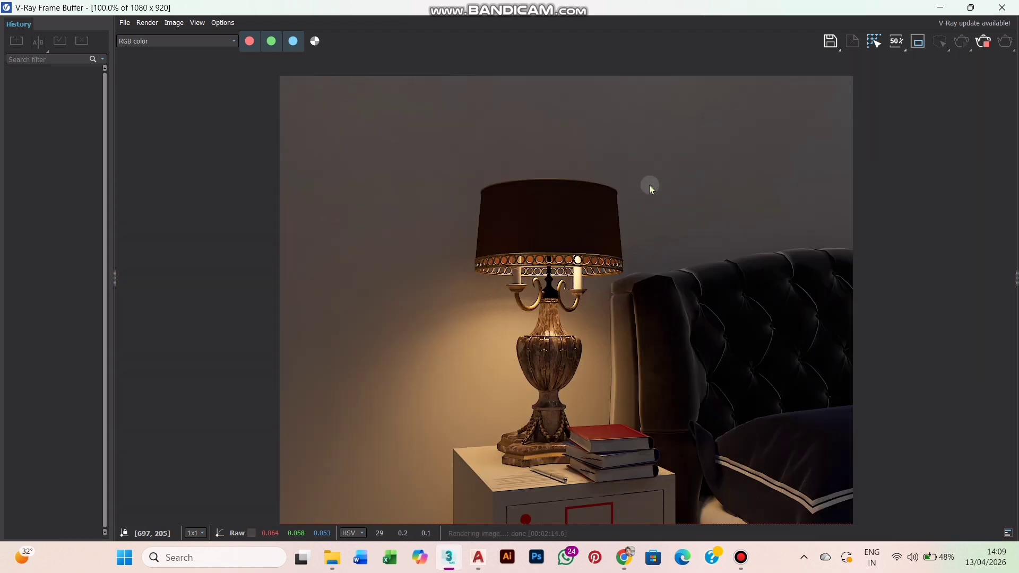
scroll(650, 185, down, 1)
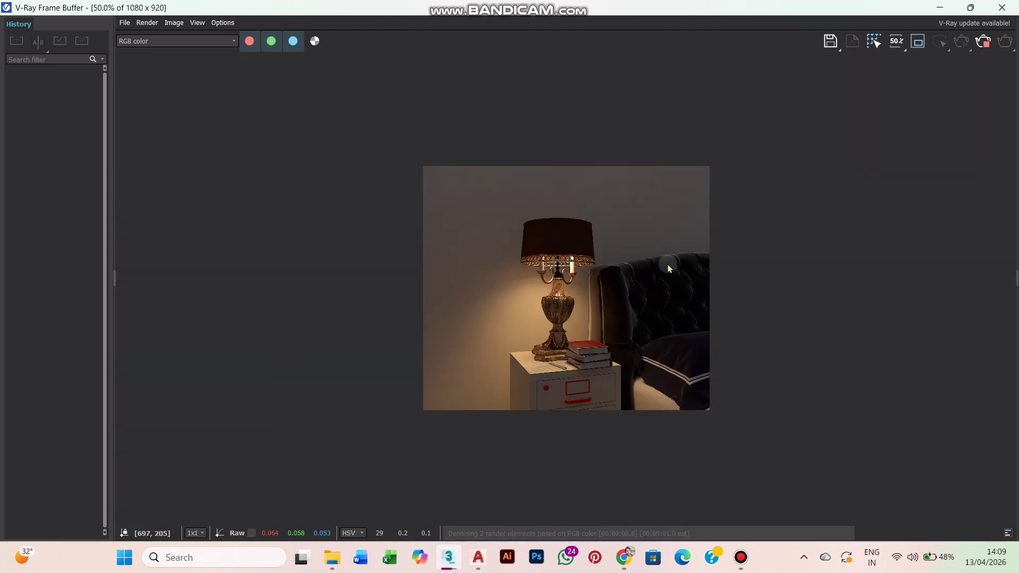